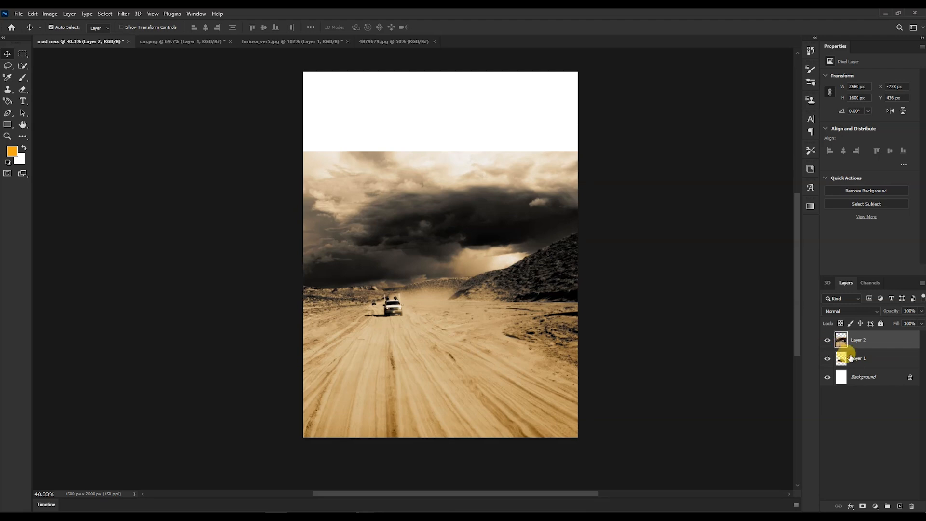
Step: Resize the car to about 1158 px wide and position it on the desert road, in front of the desert photo
key("ctrl+t")
mouse_move(558, 247)
left_mouse_down()
mouse_move(556, 221)
mouse_move(561, 234)
left_mouse_up()
left_click_drag(513, 316, 490, 309)
key("Return")
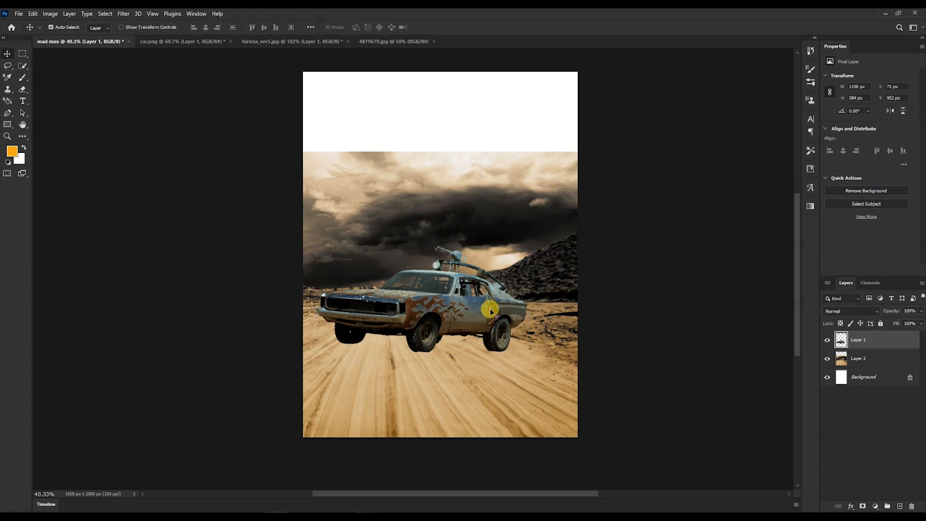
Step: Rotate the desert photo counter-clockwise and reposition it so the road and horizon slope behind the car
left_click(874, 358)
left_click(477, 311)
left_click(546, 270)
key("ctrl+t")
left_click_drag(646, 449, 669, 401)
left_click_drag(654, 400, 701, 418)
key("Return")
Step: Rotate the car counter-clockwise to match the sloping desert and fine-tune its position on the road
left_click(477, 306)
key("ctrl+t")
left_click_drag(554, 310, 545, 266)
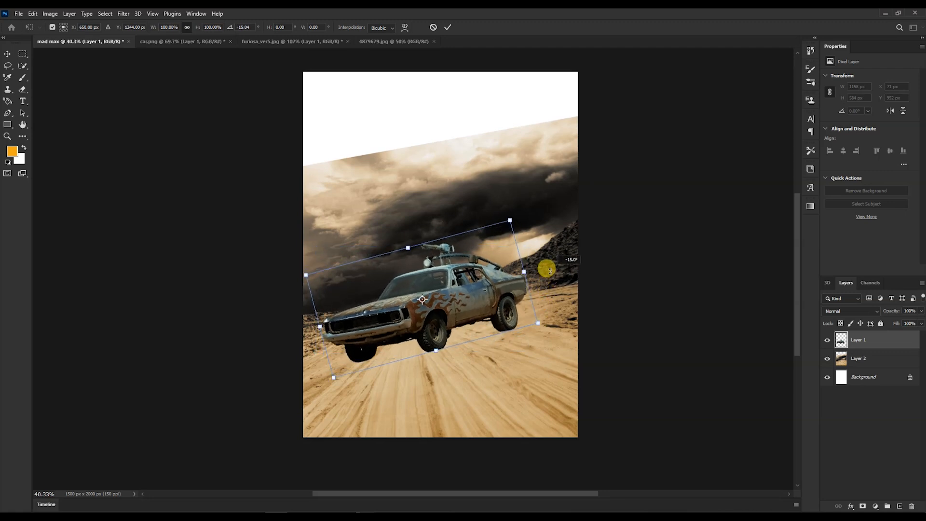
left_click_drag(473, 288, 476, 291)
key("Return")
key("ctrl+t")
left_click_drag(532, 242, 543, 236)
key("Return")
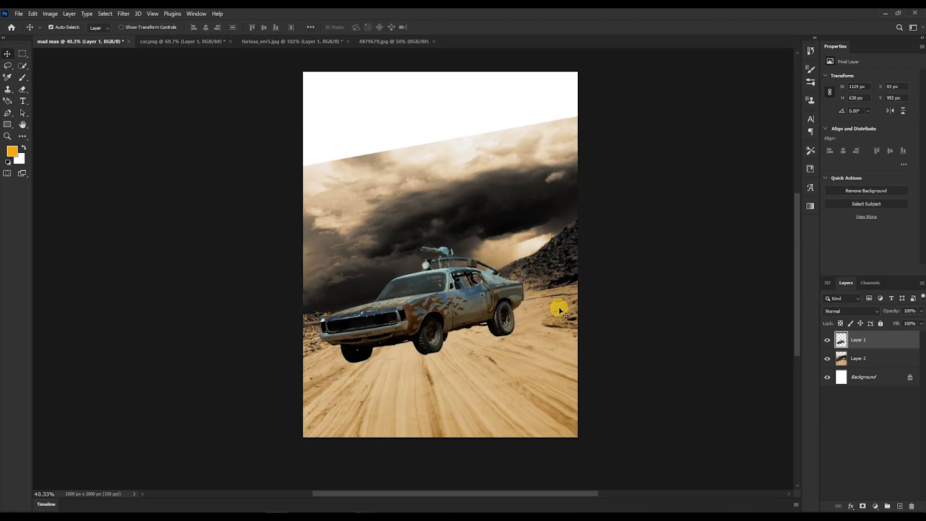
Step: Draw a black shadow shape about 786 × 156 px under the wheels with the Pen tool, between the car and desert layers
left_click(880, 359)
left_click(898, 506)
key("p")
left_click(880, 416)
left_click(861, 359)
left_click_drag(510, 331, 495, 338)
left_click_drag(484, 341, 475, 343)
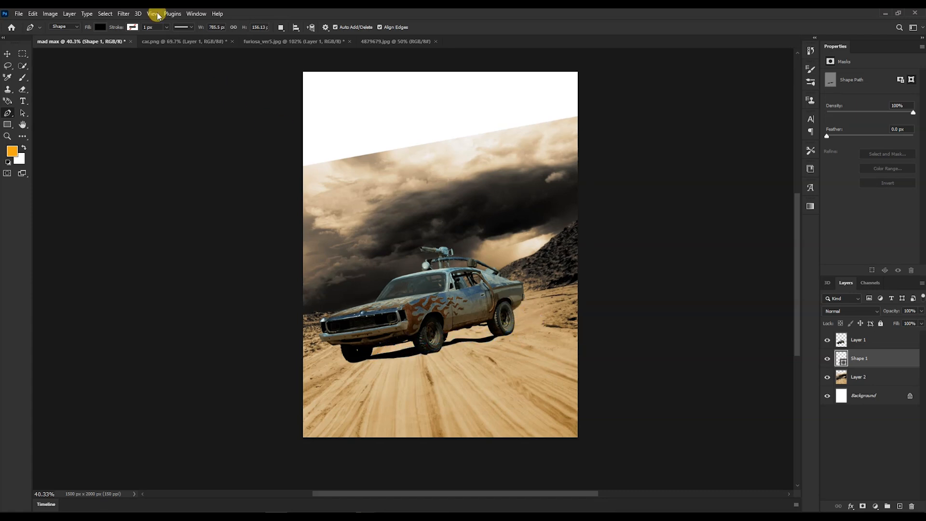
Step: Apply a Gaussian Blur smart filter with a 1.6 px radius to the shadow shape
left_click(121, 15)
mouse_move(164, 131)
left_click(254, 163)
left_click(477, 198)
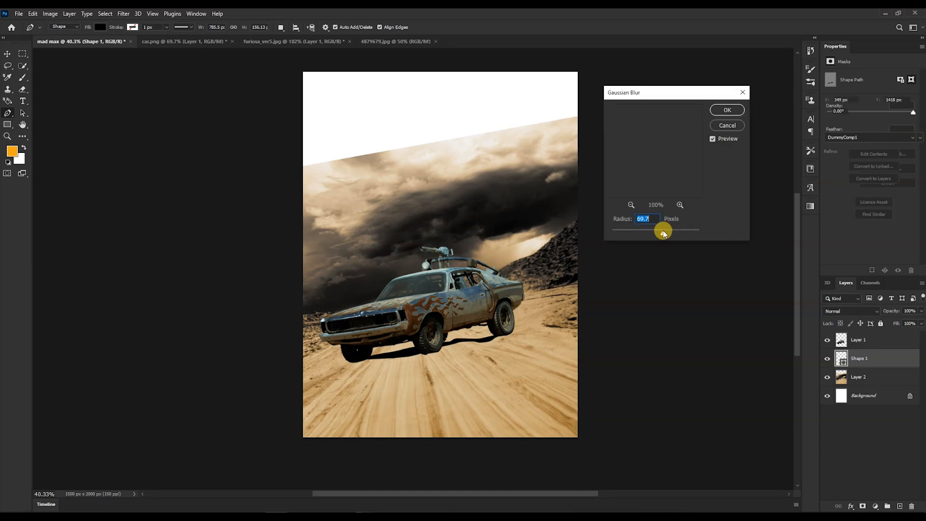
left_click_drag(647, 235, 642, 232)
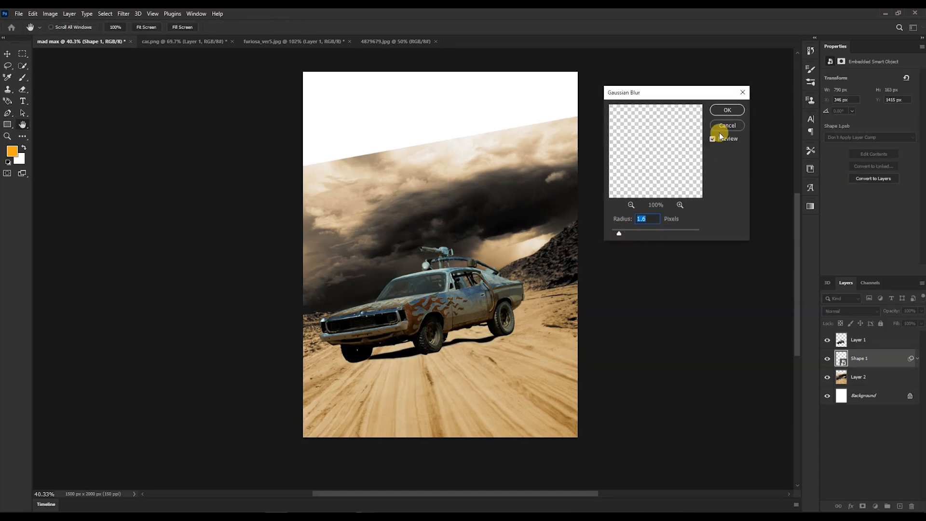
left_click(725, 112)
Step: Copy the sunset rally photo into the mad max document over the upper canvas and stack it beneath the tilted desert layer
key("v")
left_click(528, 184)
left_click(396, 42)
mouse_move(415, 254)
left_mouse_down()
mouse_move(308, 197)
mouse_move(412, 238)
left_mouse_up()
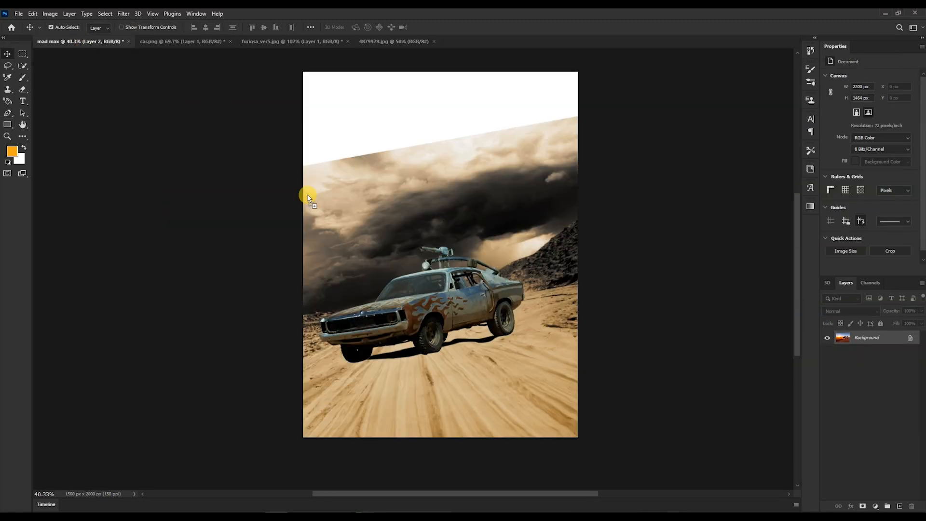
left_click_drag(525, 207, 521, 137)
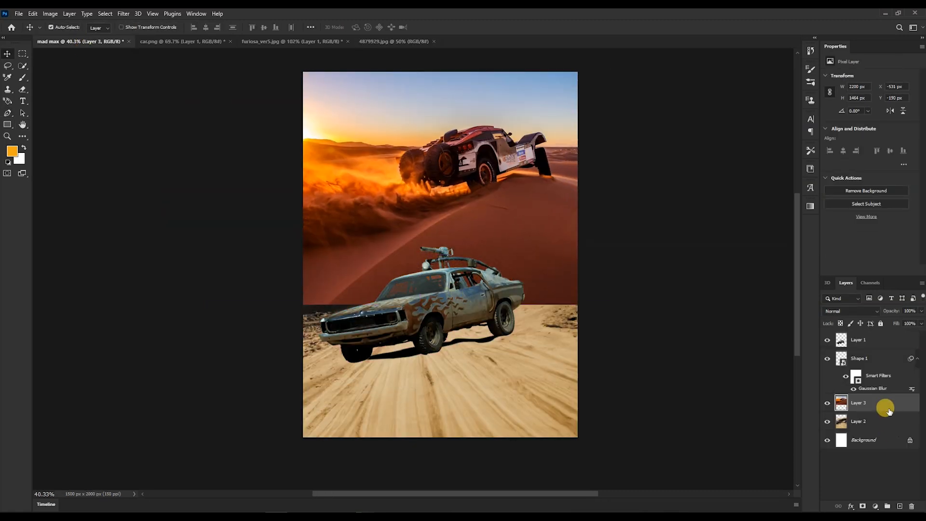
left_click_drag(892, 420, 892, 399)
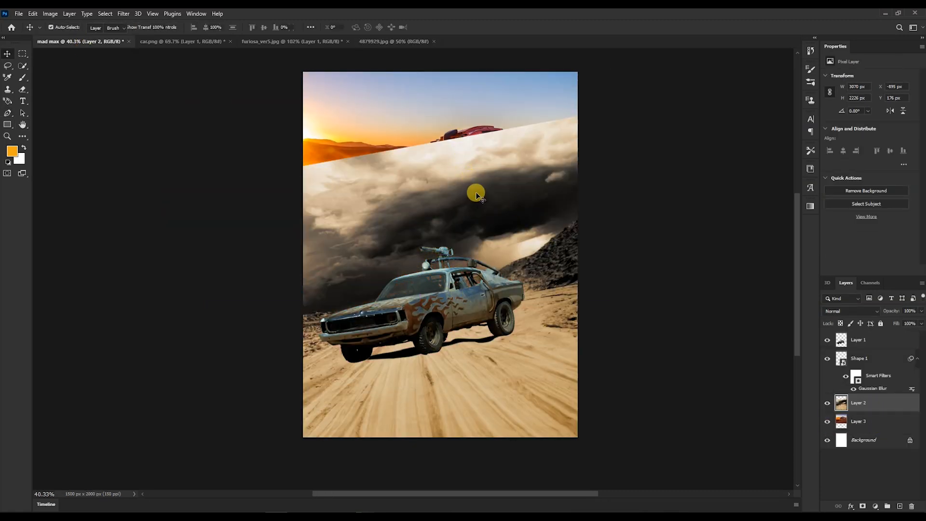
Step: Erase the stormy sky from the tilted desert layer with a soft 900 px Eraser to uncover the sunset photo
key("e")
left_click(64, 29)
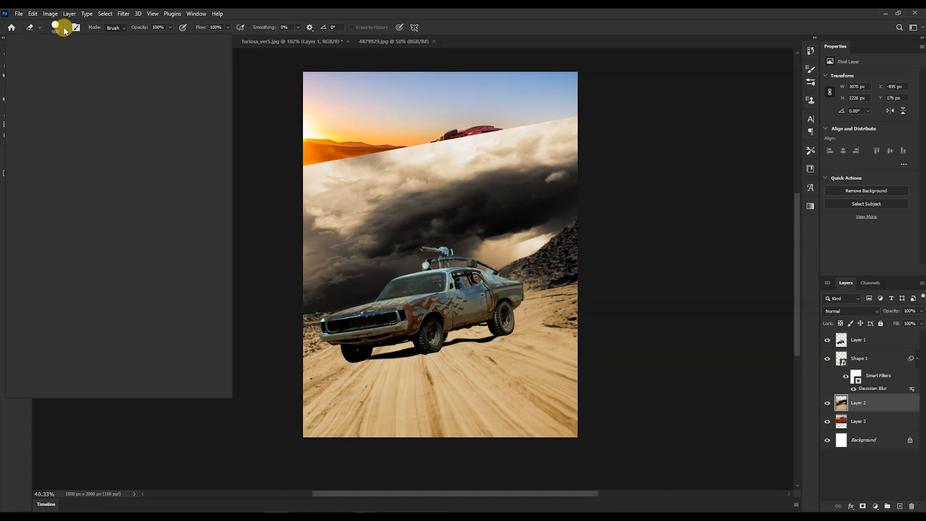
left_click(74, 149)
left_click(542, 41)
mouse_move(308, 196)
left_mouse_down()
mouse_move(588, 144)
mouse_move(320, 248)
left_mouse_up()
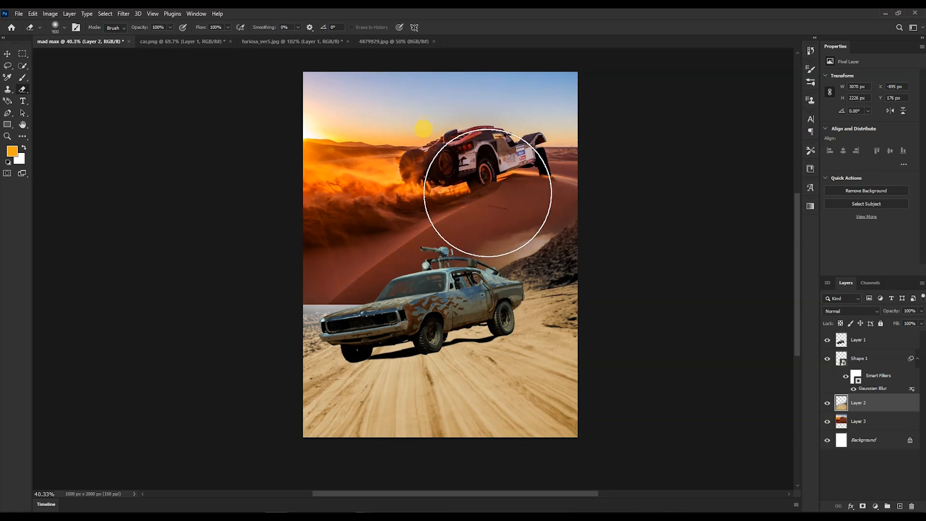
Step: Enlarge and reposition the sunset photo so that its sun and dust cloud sit behind the car
key("v")
left_click_drag(441, 191, 476, 320)
key("ctrl+t")
left_click_drag(422, 149, 455, 49)
left_click_drag(453, 170, 591, 177)
left_click_drag(512, 191, 502, 190)
left_click_drag(304, 255, 254, 255)
left_click_drag(417, 214, 467, 218)
key("Return")
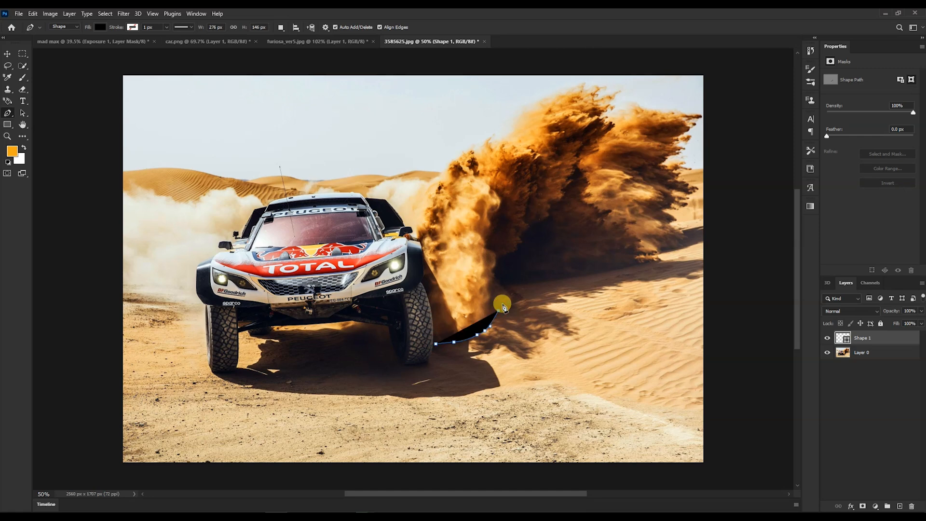
Step: Turn the Pen path around the sand plume in 3585625.jpg into a selection and copy the plume into the mad max document
left_click(842, 338, "ctrl")
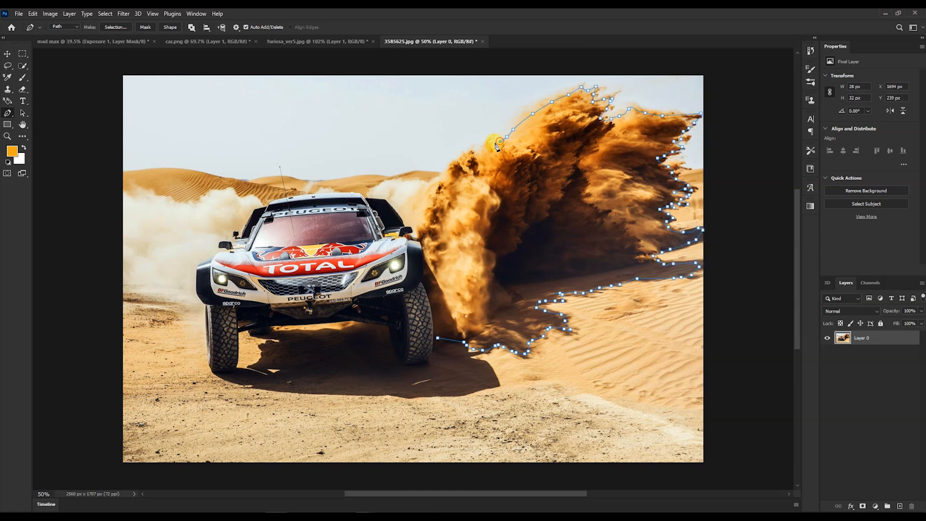
key("ctrl+Return")
key("v")
left_click_drag(523, 250, 490, 234)
Step: Transform the sand plume to about 988 × 750 px and place it behind the car's rear wheel
key("ctrl+t")
left_click_drag(579, 180, 657, 181)
mouse_move(521, 227)
left_mouse_down()
mouse_move(527, 207)
mouse_move(587, 229)
mouse_move(514, 221)
left_mouse_up()
left_click_drag(531, 155, 520, 209)
left_click_drag(515, 251, 488, 252)
key("Return")
Step: Shift the sand plume down toward the rear wheel and erase its excess edges with the soft 200 px Eraser
key("e")
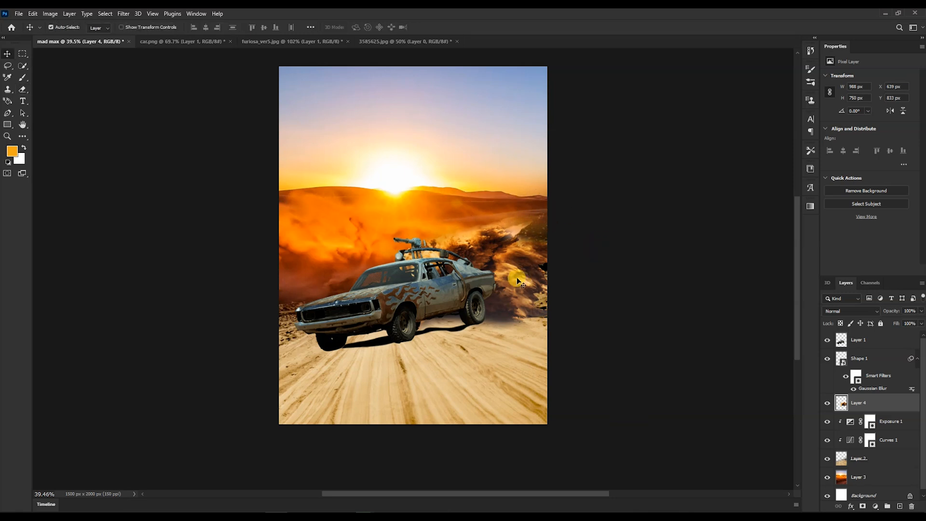
left_click_drag(517, 277, 508, 290)
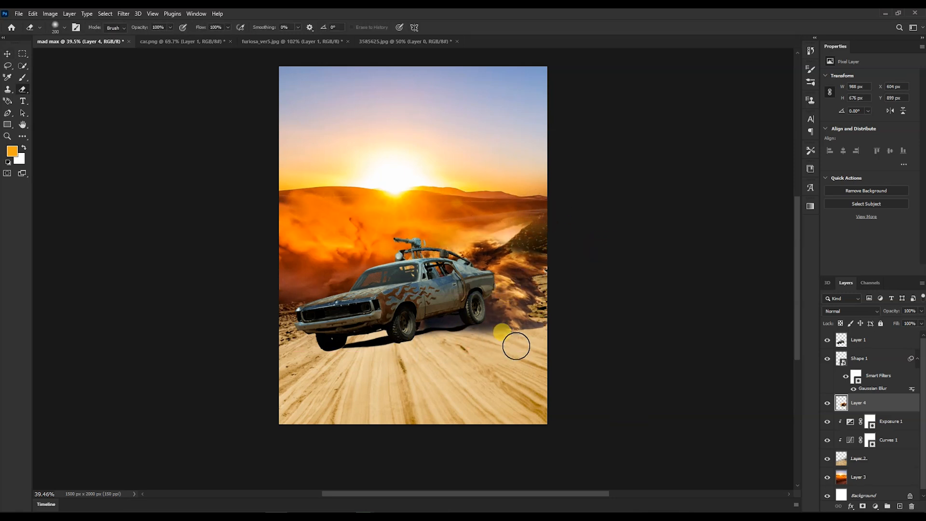
key("v")
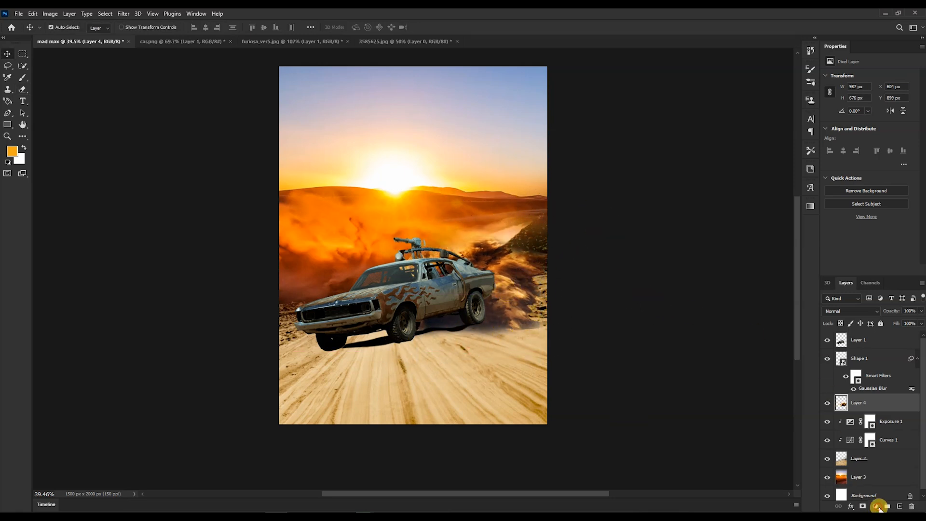
Step: Add a Curves adjustment clipped to the sand plume, with the highlight point at input 189 and output 251
left_click(876, 506)
left_click(888, 392)
mouse_move(847, 163)
left_mouse_down()
mouse_move(829, 161)
mouse_move(855, 161)
mouse_move(830, 167)
left_mouse_up()
left_click_drag(909, 98, 893, 100)
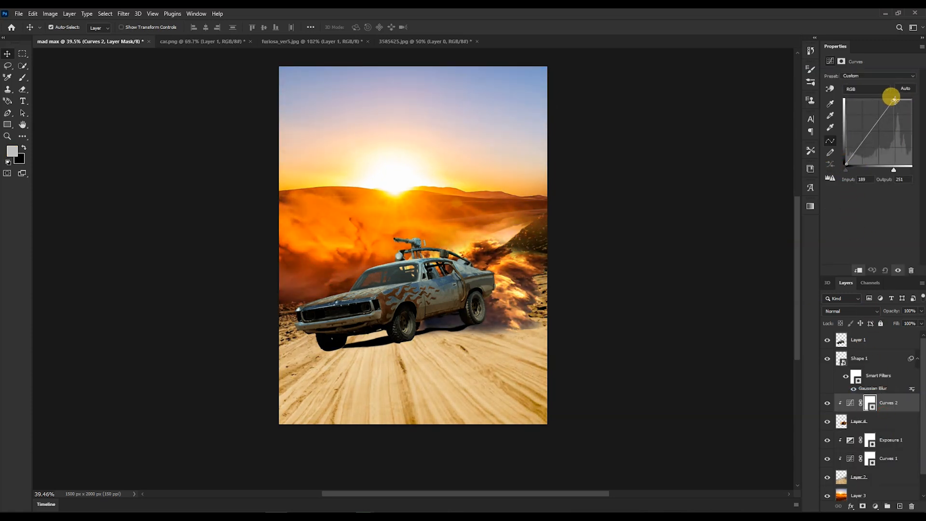
Step: Nudge the sand plume slightly down and left so it meets the car's rear wheel
left_click(525, 301)
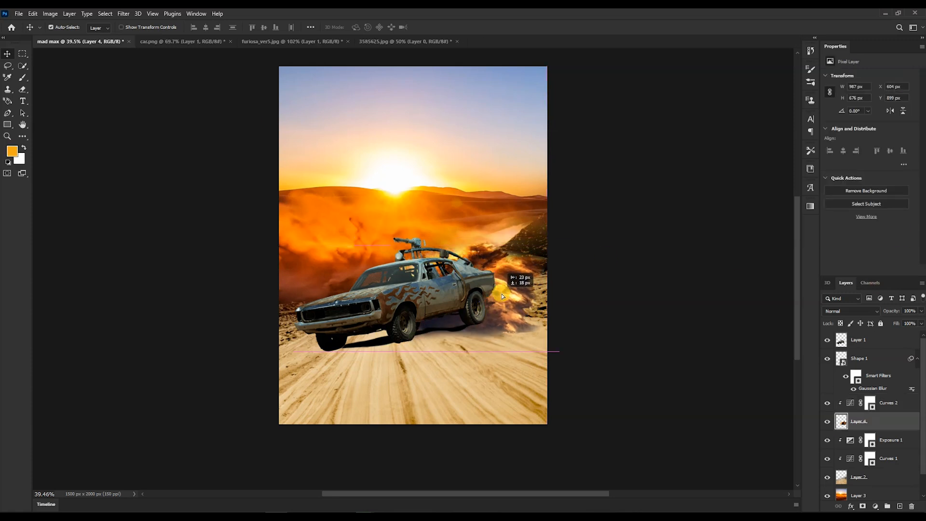
scroll(502, 292, "up", 2)
left_click_drag(507, 253, 506, 260)
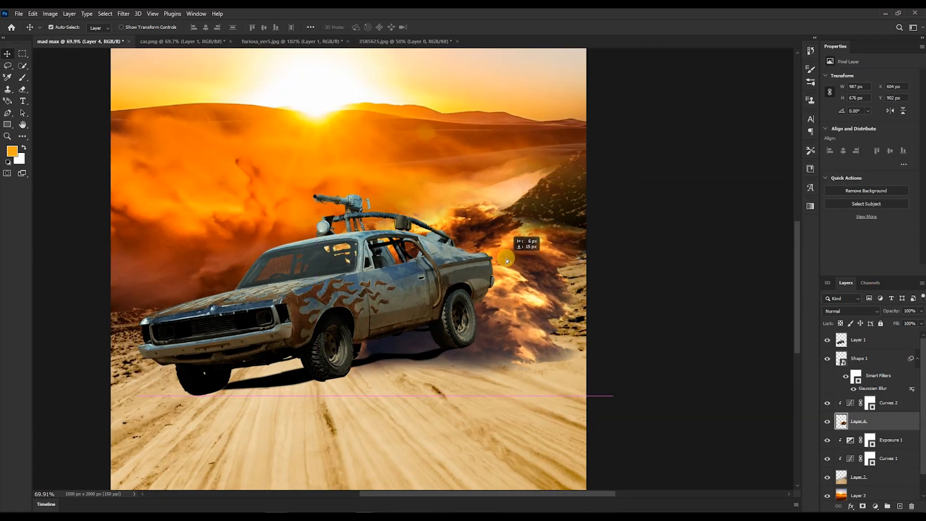
key("e")
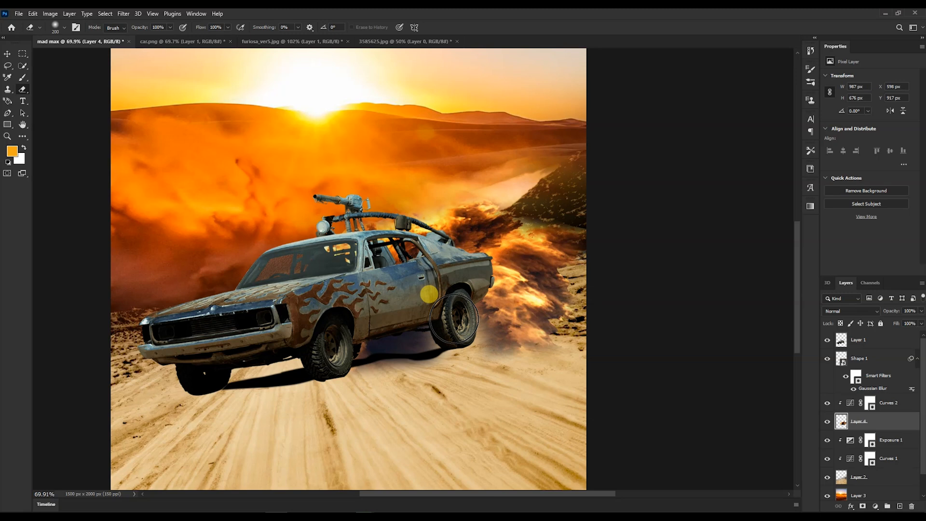
Step: Duplicate the sand plume to the front of all layers and transform it to about 949 × 756 px over the car's side
key("v")
left_click_drag(477, 309, 470, 316)
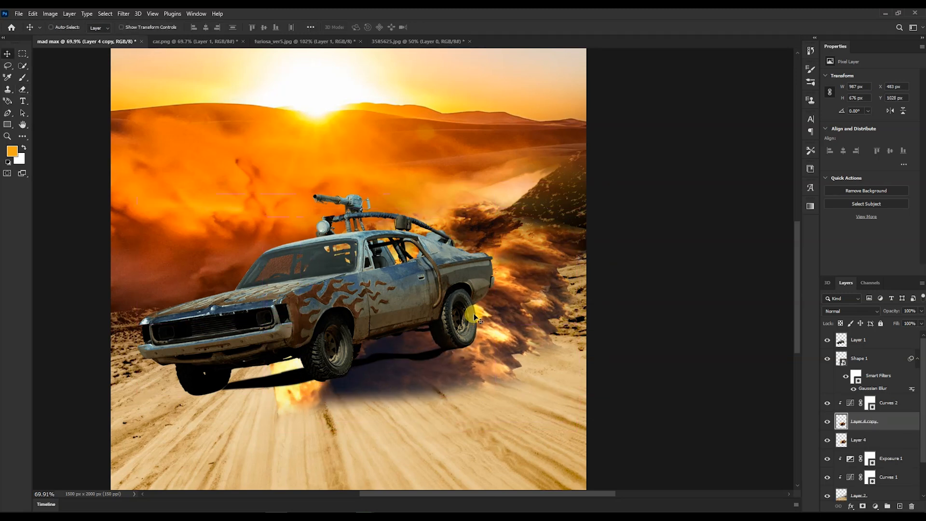
key("ctrl+shift+]")
key("ctrl+t")
left_click_drag(580, 443, 603, 393)
mouse_move(467, 313)
left_mouse_down()
mouse_move(475, 312)
mouse_move(456, 316)
left_mouse_up()
key("Return")
Step: Erase the front sand plume over the wheels and ground so that it blends into the car's side
key("e")
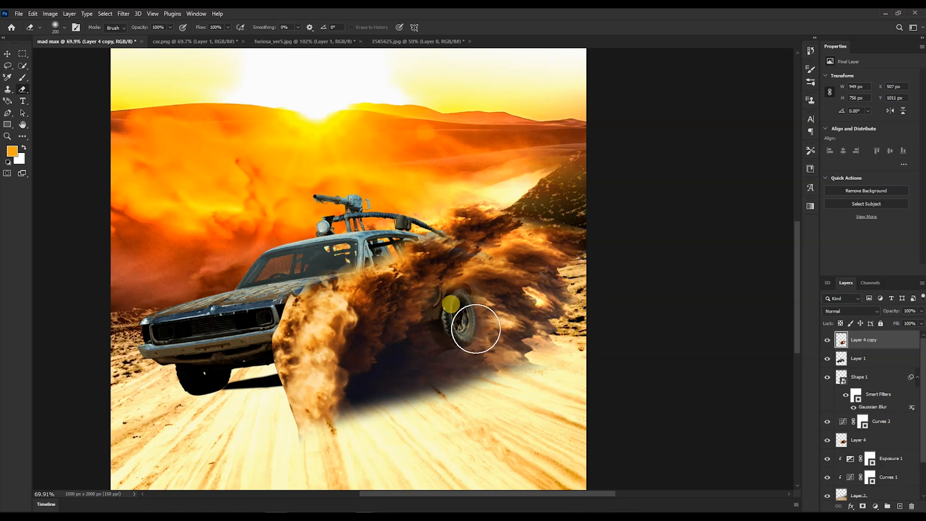
mouse_move(474, 329)
left_mouse_down()
mouse_move(436, 274)
mouse_move(445, 262)
mouse_move(413, 270)
mouse_move(398, 290)
mouse_move(373, 271)
mouse_move(338, 343)
mouse_move(327, 340)
mouse_move(339, 348)
mouse_move(289, 420)
mouse_move(263, 401)
mouse_move(271, 442)
mouse_move(275, 431)
mouse_move(423, 397)
left_mouse_up()
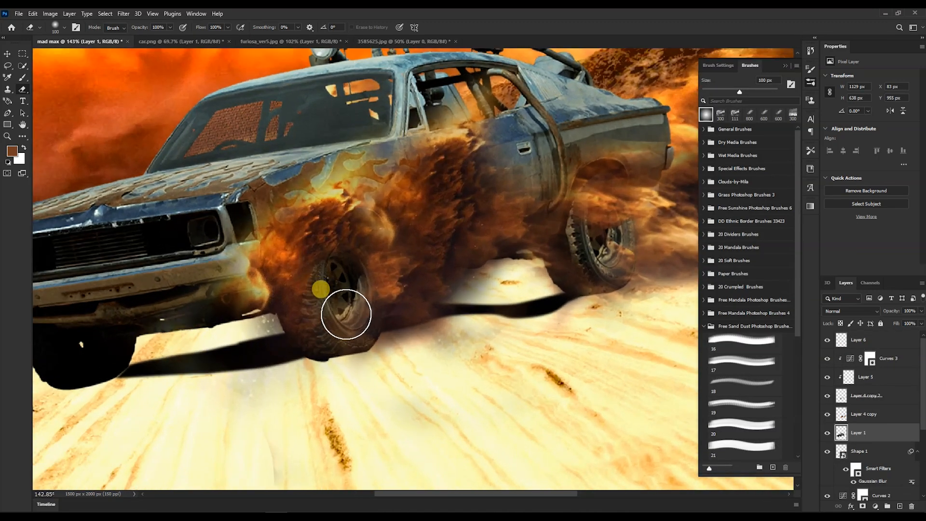
Step: Duplicate the sand layer and transform the copy to cover the area around the near front wheel
left_click(886, 342, "ctrl")
left_click(326, 230, "ctrl")
key("ctrl+v")
key("ctrl+z")
key("ctrl+j")
key("ctrl+t")
left_click_drag(439, 93, 263, 245)
left_click_drag(324, 431, 339, 355)
mouse_move(660, 353)
left_mouse_down()
mouse_move(678, 297)
mouse_move(644, 190)
mouse_move(687, 277)
mouse_move(690, 348)
left_mouse_up()
key("Return")
Step: Erase the excess of the new sand copy around the roof gun and front wheel with the soft 100 px Eraser
scroll(401, 288, "down", 4)
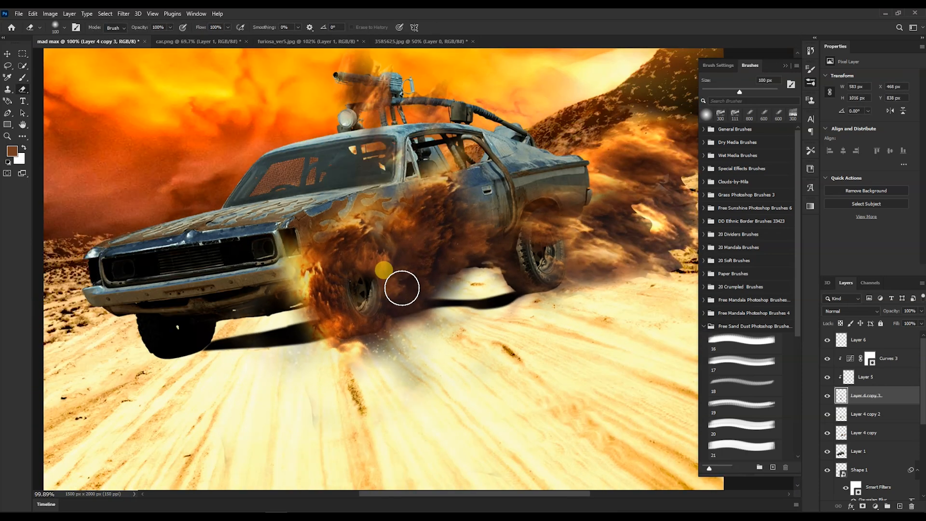
scroll(401, 287, "down", 3)
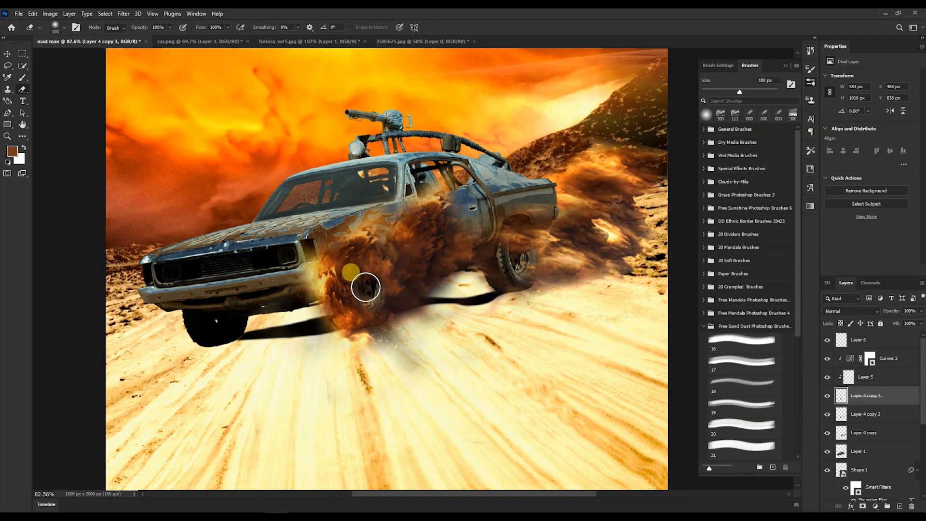
left_click_drag(371, 304, 384, 344)
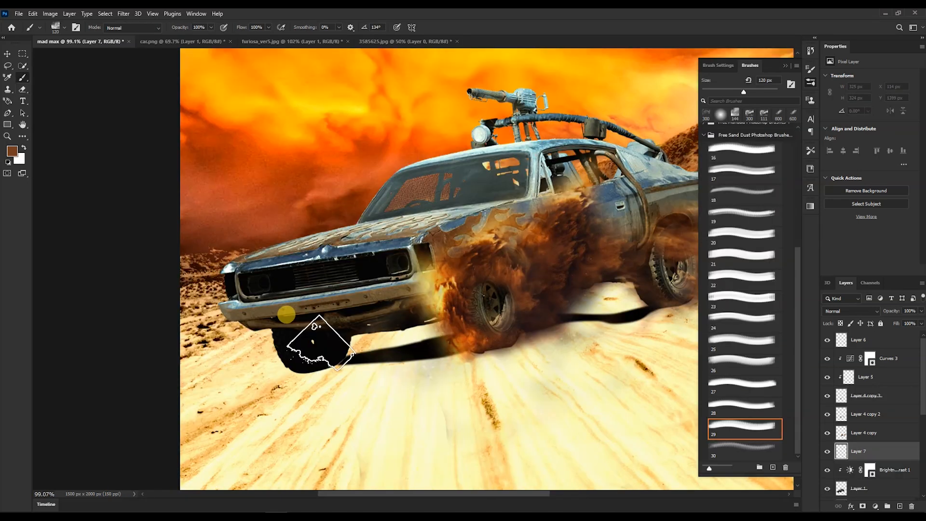
Step: Paint brown dust over the far front wheel with the 120 px sand dust brush and clean up its edges with the Eraser
mouse_move(314, 339)
left_mouse_down()
mouse_move(299, 341)
mouse_move(326, 341)
mouse_move(297, 332)
mouse_move(303, 314)
mouse_move(319, 307)
mouse_move(285, 309)
mouse_move(274, 291)
mouse_move(301, 295)
mouse_move(311, 330)
mouse_move(287, 324)
mouse_move(378, 351)
left_mouse_up()
key("e")
key("b")
key("e")
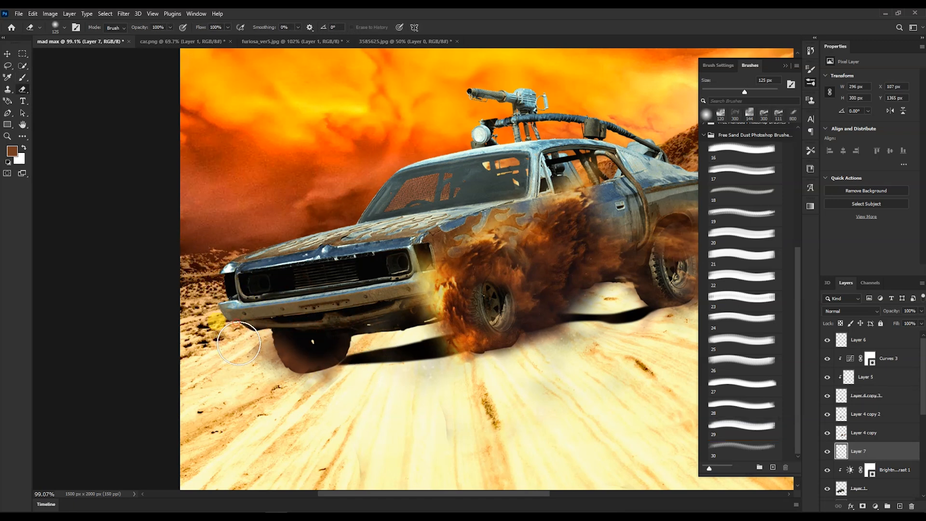
scroll(363, 394, "down", 5)
scroll(471, 314, "up", 4)
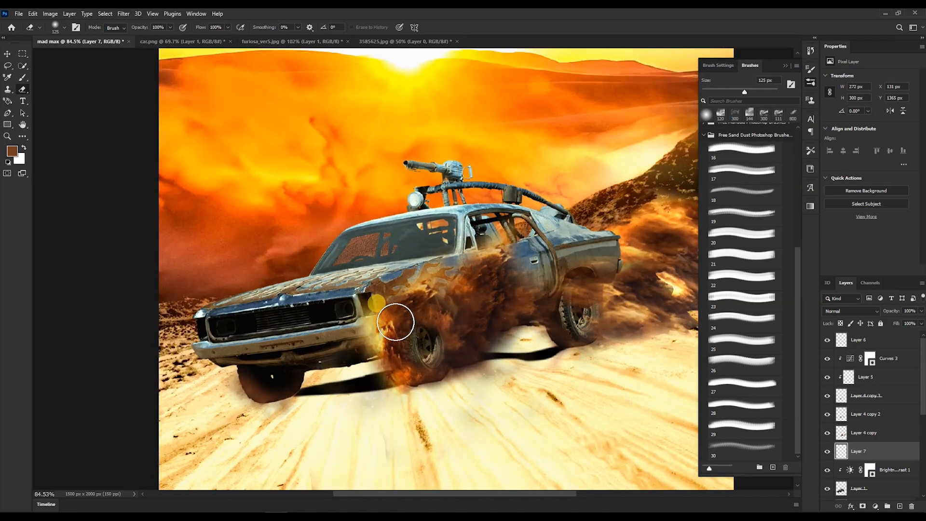
scroll(399, 322, "down", 3)
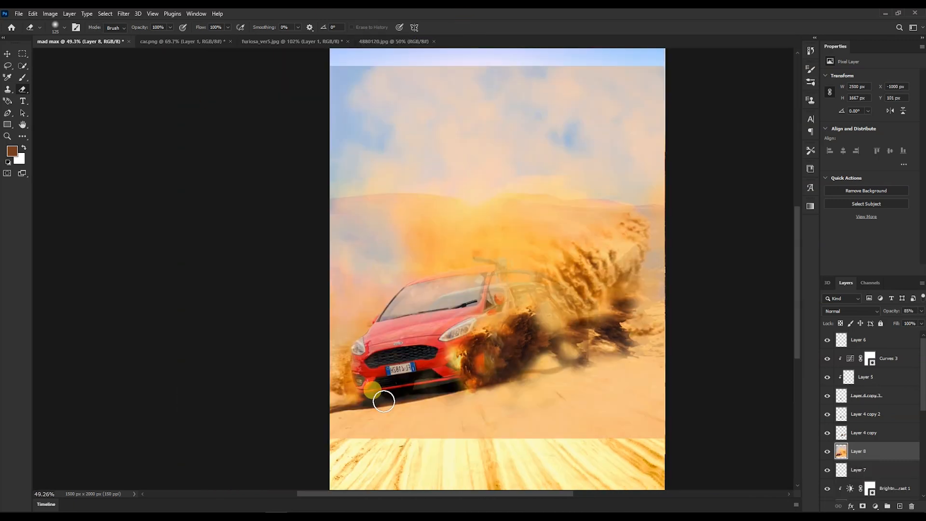
Step: Erase the red car's front and the nearby ground from the overlaid dust photo with the soft 125 px Eraser
mouse_move(398, 386)
left_mouse_down()
mouse_move(325, 383)
mouse_move(317, 423)
mouse_move(440, 407)
mouse_move(422, 398)
mouse_move(424, 323)
mouse_move(372, 291)
left_mouse_up()
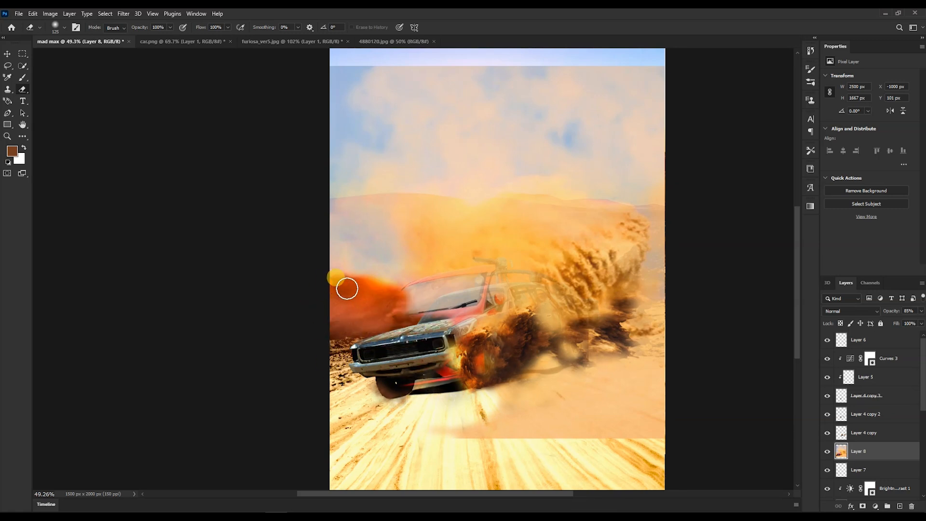
Step: Enlarge the Eraser to 600 px and erase the overlaid photo except its dust spray, comparing with the layer hidden
key("bracketright")
key("bracketright")
key("bracketright")
key("bracketright")
key("bracketright")
key("bracketright")
mouse_move(337, 241)
left_mouse_down()
mouse_move(392, 114)
mouse_move(542, 107)
mouse_move(348, 221)
mouse_move(372, 283)
mouse_move(446, 335)
mouse_move(487, 337)
mouse_move(539, 401)
mouse_move(661, 397)
mouse_move(661, 352)
mouse_move(465, 140)
mouse_move(485, 319)
mouse_move(553, 337)
mouse_move(475, 339)
mouse_move(484, 337)
left_mouse_up()
left_click(828, 452)
left_click(828, 452)
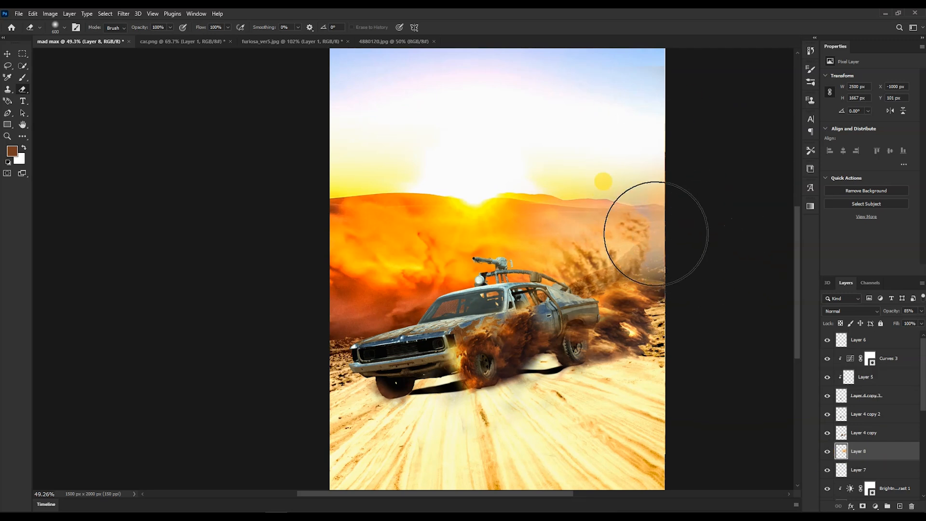
Step: Bring the dust spray layer to the front of the stack and try moving the spray down toward the car's rear
left_click(827, 452)
left_click(827, 452)
left_click(827, 451)
left_click(827, 452)
key("ctrl+shift+bracketright")
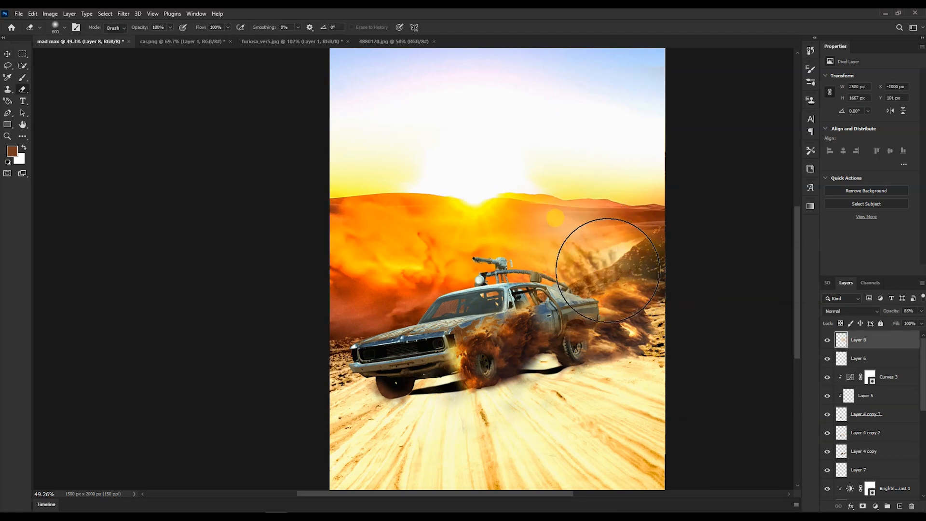
key("v")
left_click_drag(585, 272, 575, 288)
Step: Undo the dust spray's move, its layer reordering and the recent large-brush erasing
key("ctrl+z")
key("ctrl+z")
key("ctrl+z")
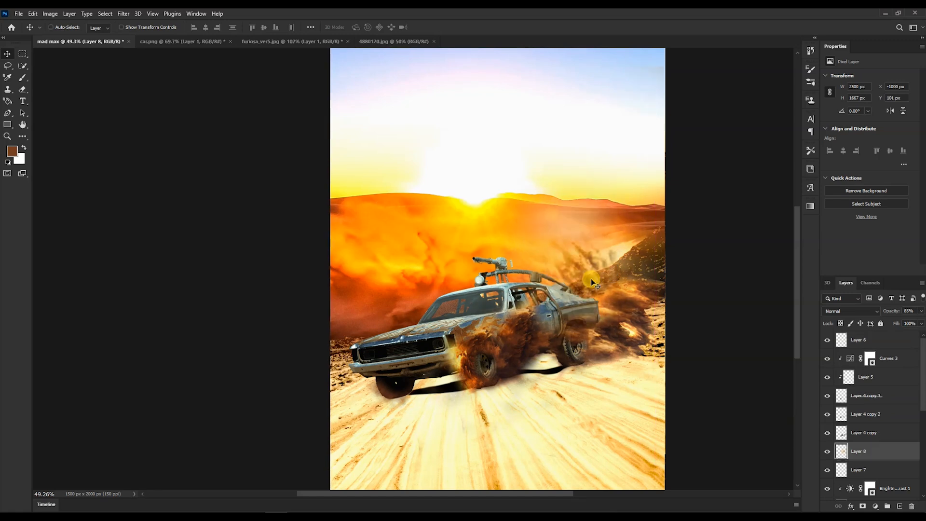
key("ctrl+z")
key("ctrl+z")
key("ctrl+z")
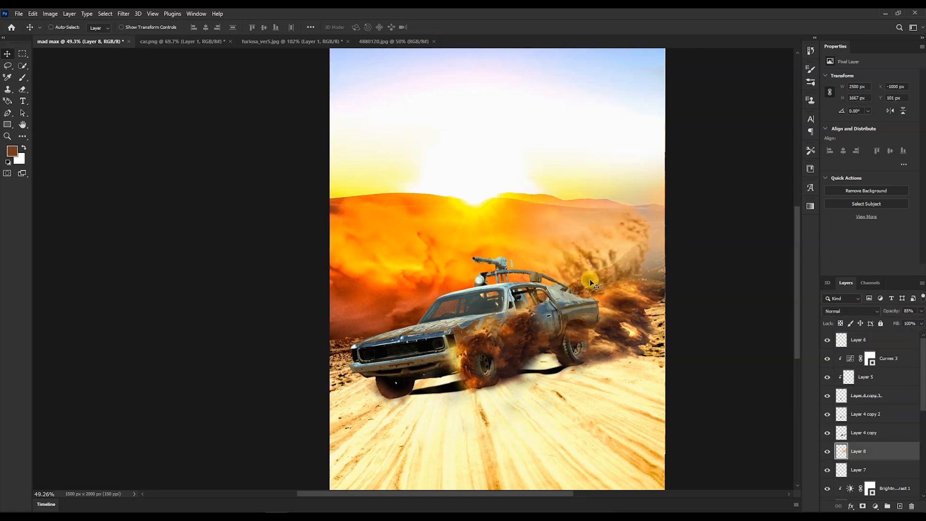
key("ctrl+z")
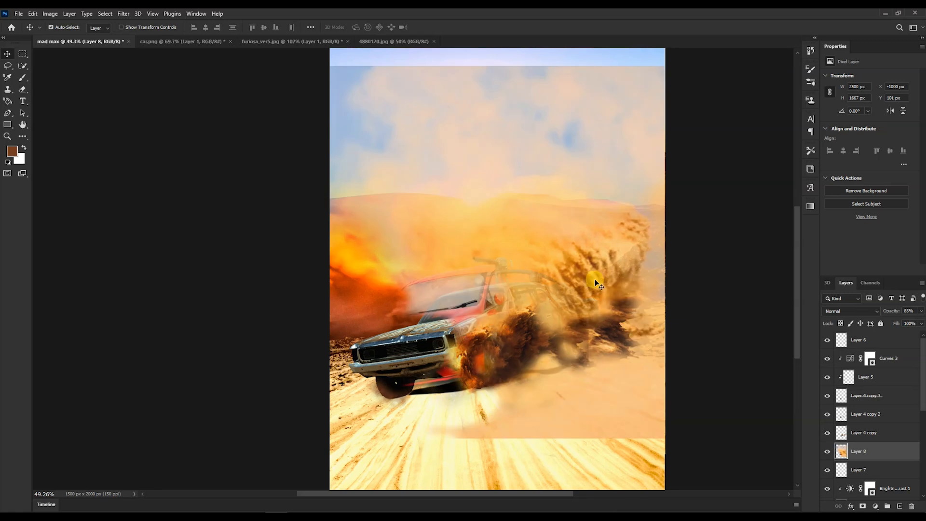
Step: Move the dust photo layer toward the car's rear, to X -895 px, Y 187 px, and erase its sky and foreground with the 600 px Eraser
left_click_drag(617, 269, 642, 289)
key("e")
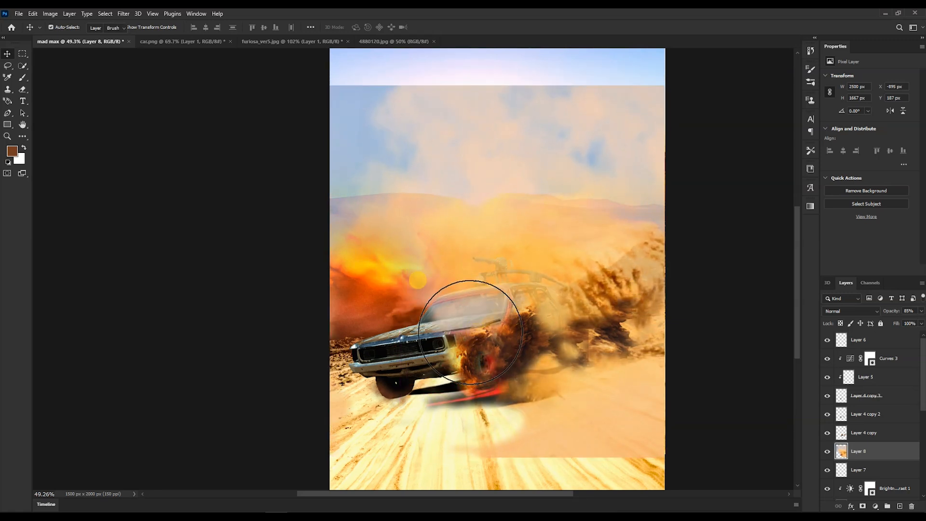
left_click_drag(352, 126, 603, 125)
mouse_move(410, 337)
left_mouse_down()
mouse_move(589, 413)
mouse_move(658, 407)
left_mouse_up()
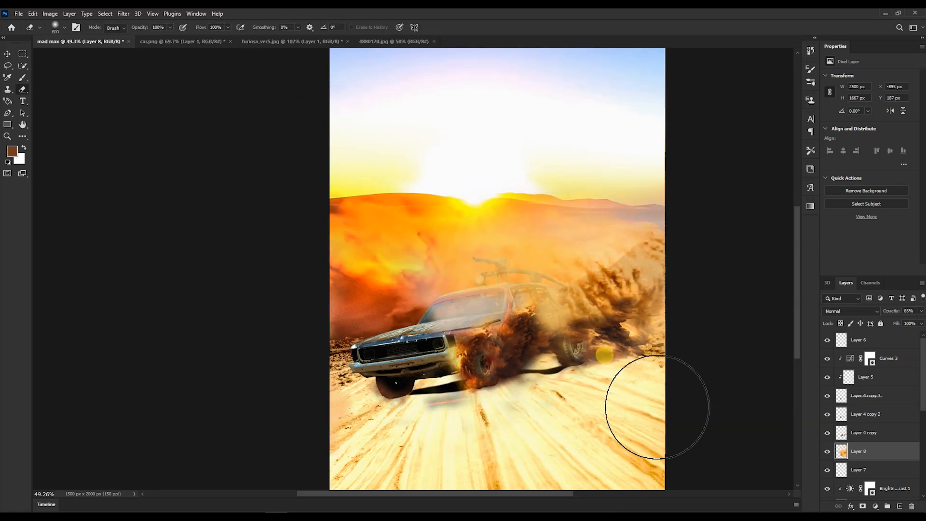
Step: Reduce the Eraser to 200 px and erase the remaining dust photo over the car's windshield, body and roof gun
key("bracketleft")
key("bracketleft")
key("bracketleft")
key("bracketleft")
mouse_move(446, 301)
left_mouse_down()
mouse_move(527, 295)
mouse_move(561, 351)
left_mouse_up()
left_click_drag(516, 285, 482, 268)
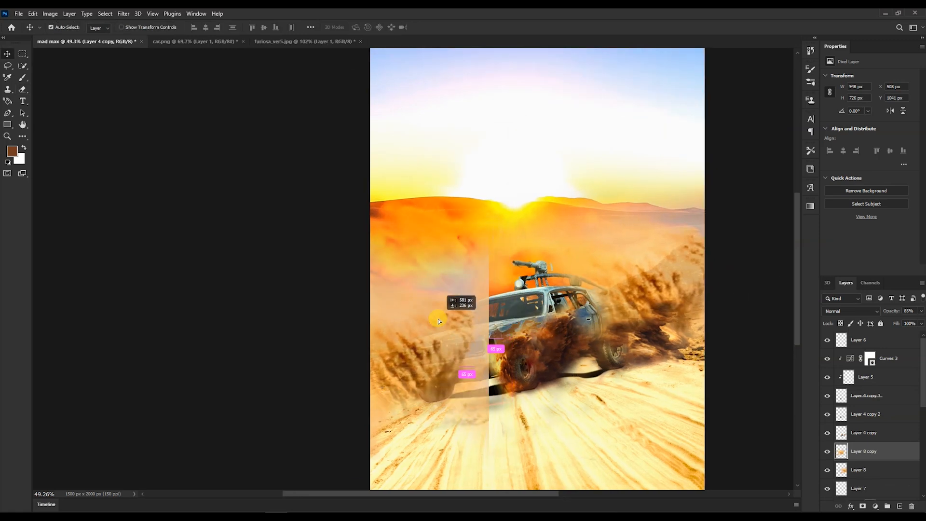
Step: Place the duplicated dust spray at the car's front and erase it with 200 px and 80 px Erasers, leaving only light dust around the wheel
left_click_drag(438, 318, 437, 346)
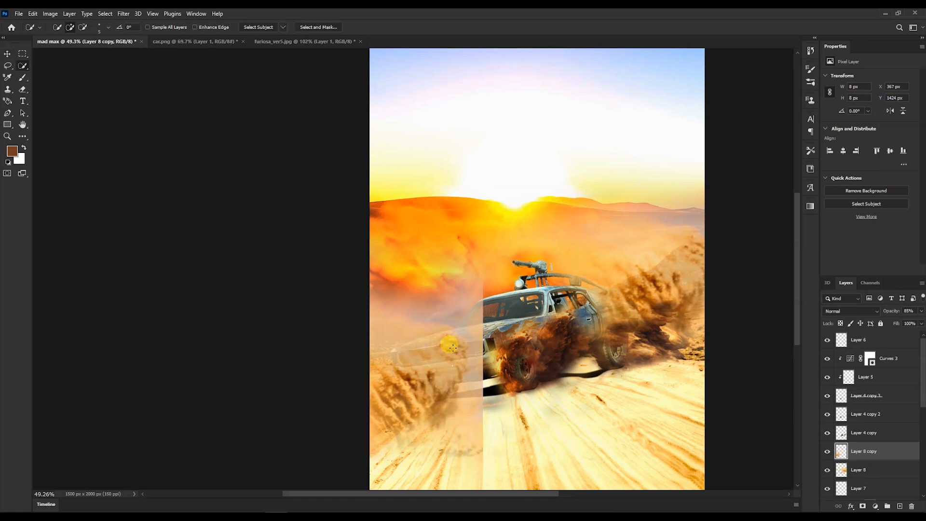
key("e")
mouse_move(418, 341)
left_mouse_down()
mouse_move(458, 332)
mouse_move(441, 323)
mouse_move(484, 344)
mouse_move(488, 413)
mouse_move(464, 435)
mouse_move(399, 429)
mouse_move(341, 383)
mouse_move(383, 315)
mouse_move(366, 323)
mouse_move(430, 357)
mouse_move(437, 381)
left_mouse_up()
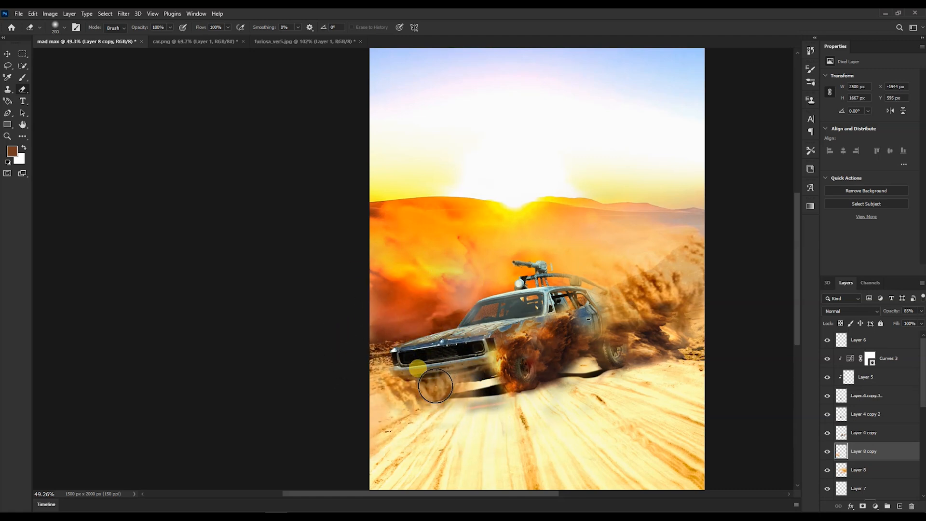
left_click_drag(384, 378, 405, 398)
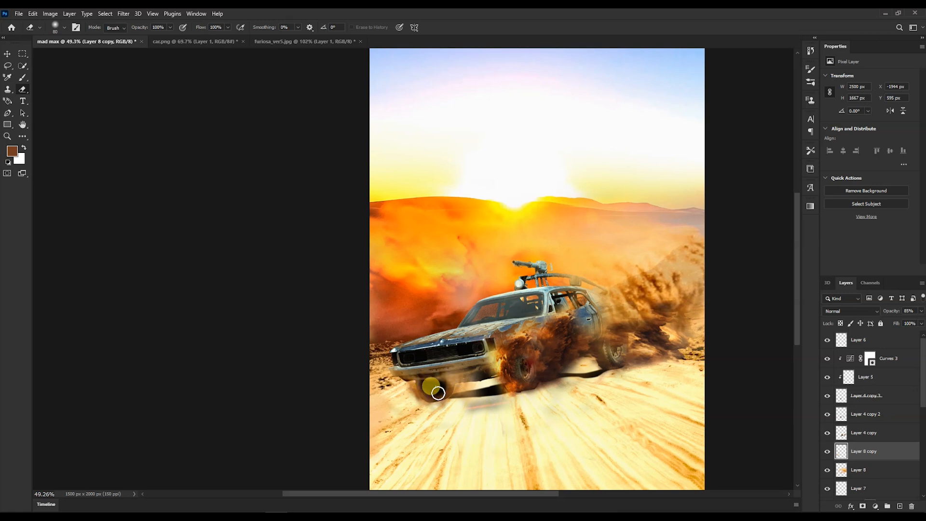
scroll(571, 318, "down", 1)
key("v")
scroll(487, 368, "down", 1)
scroll(488, 367, "up", 1)
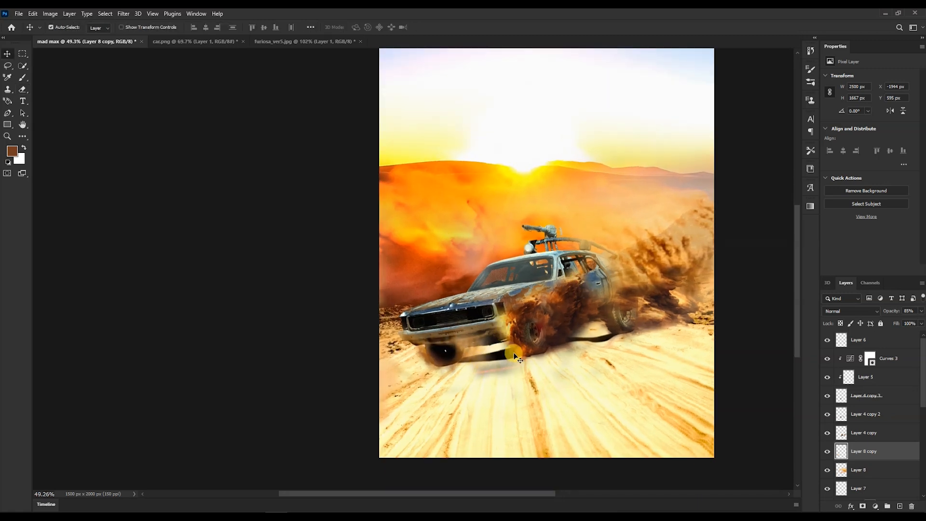
scroll(544, 363, "up", 1)
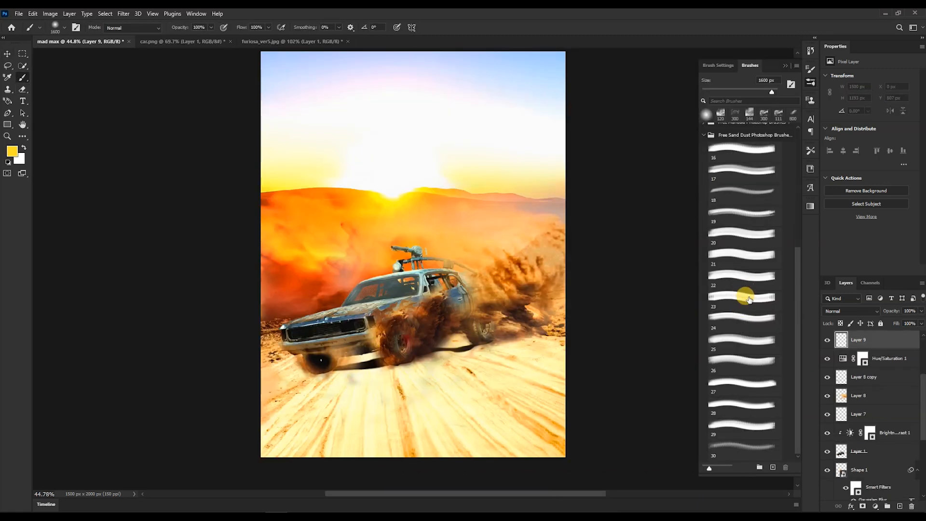
Step: Stamp yellow dust across the road with Free Sand Dust brush 16, then thin it below the front bumper with the 200 px Eraser
left_click(749, 299)
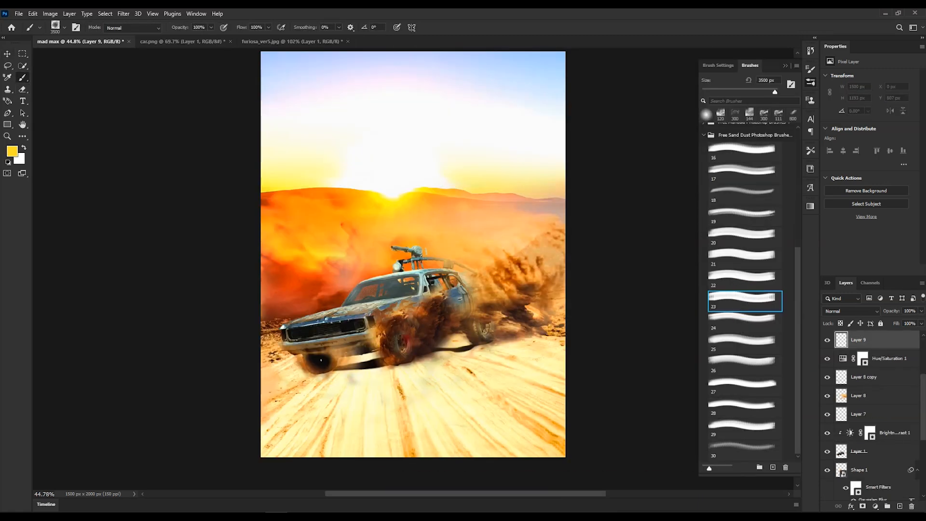
key("comma")
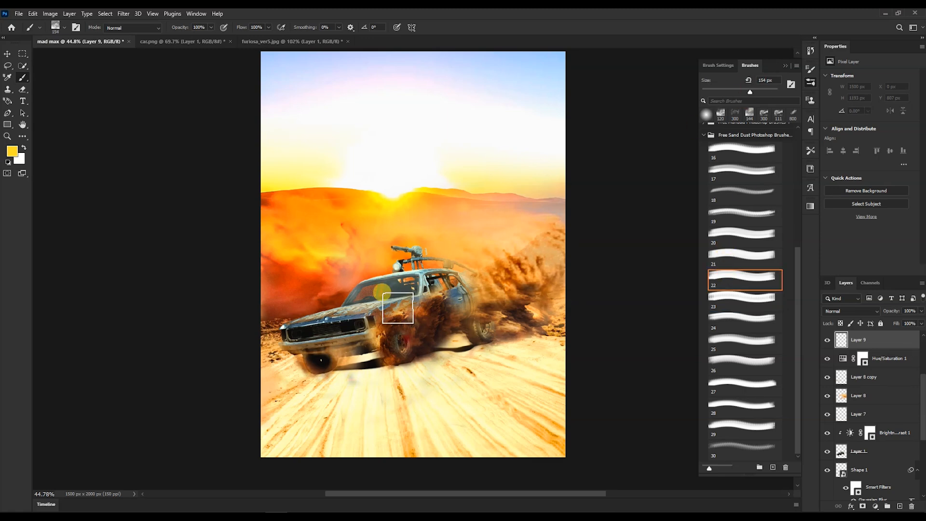
left_click(744, 149)
scroll(504, 337, "down", 2)
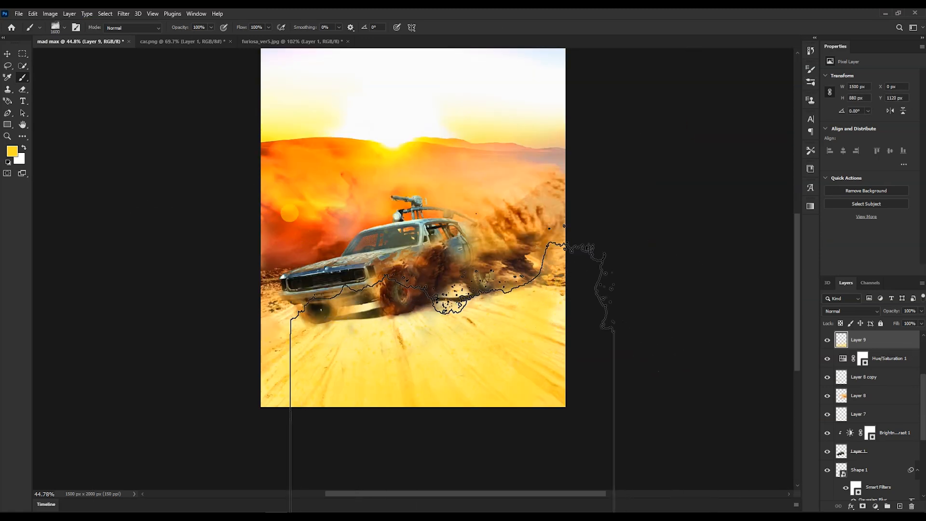
left_click(258, 380)
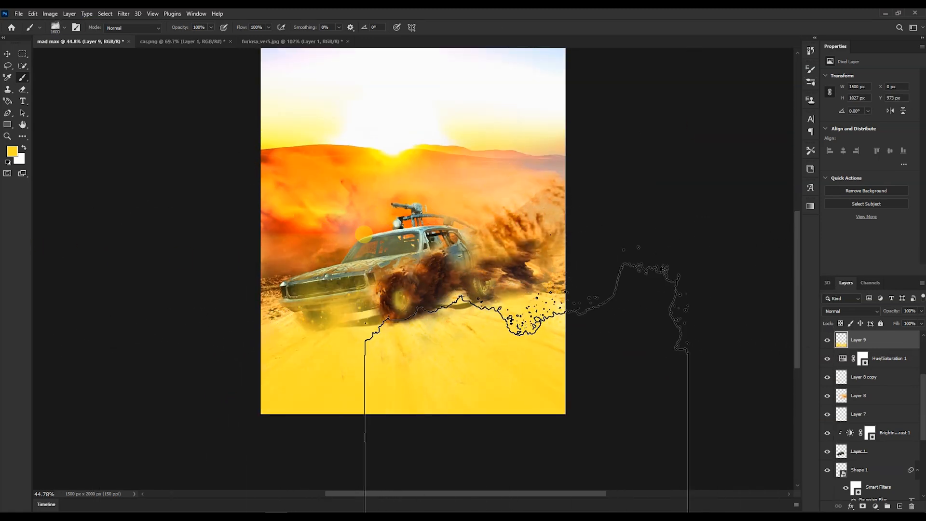
key("e")
mouse_move(333, 296)
left_mouse_down()
mouse_move(369, 306)
mouse_move(282, 305)
mouse_move(304, 314)
mouse_move(418, 305)
mouse_move(466, 254)
mouse_move(364, 318)
left_mouse_up()
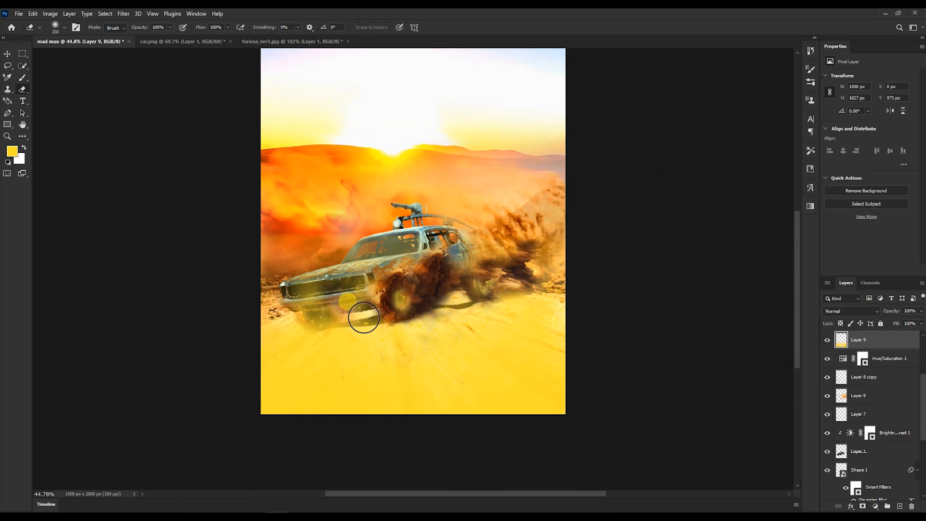
Step: Bring the FURIOSA MAD MAX SAGA title from furiosa_ver5.jpg onto the sand below the car and scale it to about 283%
key("v")
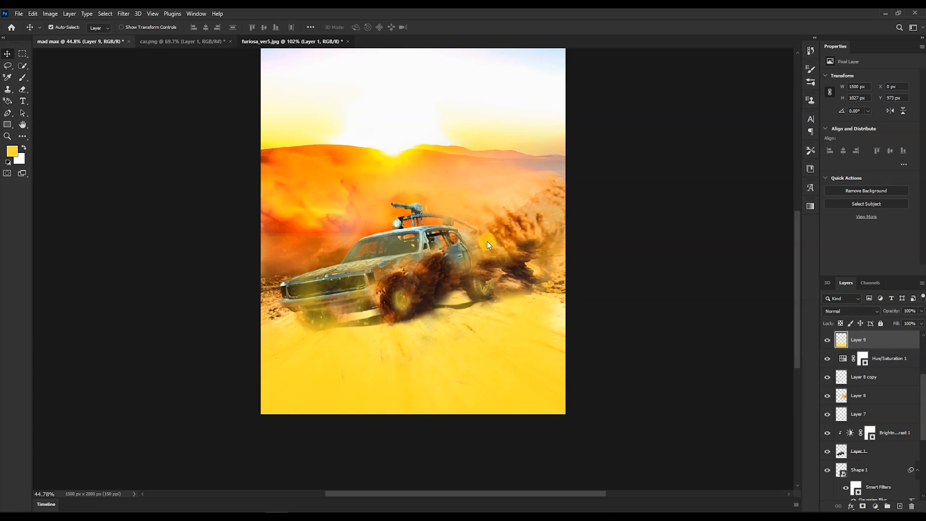
left_click_drag(407, 339, 476, 415)
key("ctrl+t")
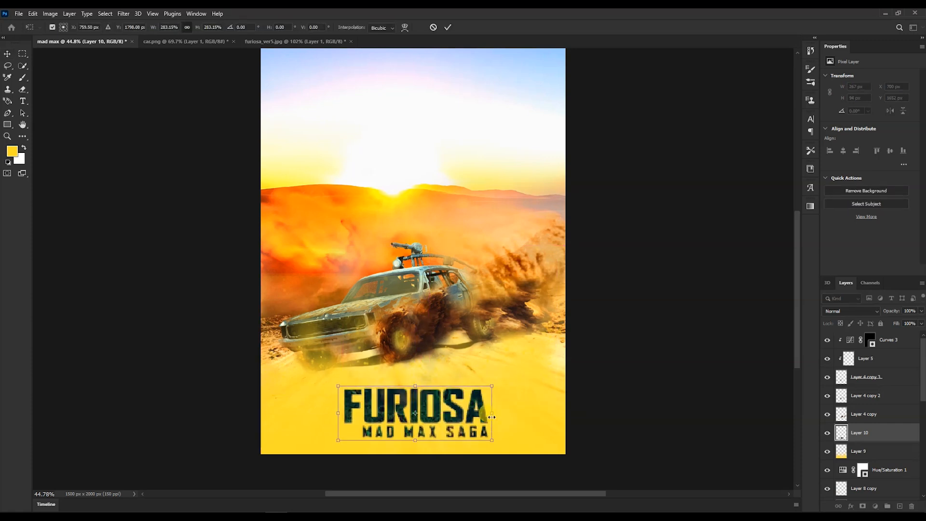
Step: Add the text IMAX in the sky and enlarge it to 272 pt
left_click(437, 220)
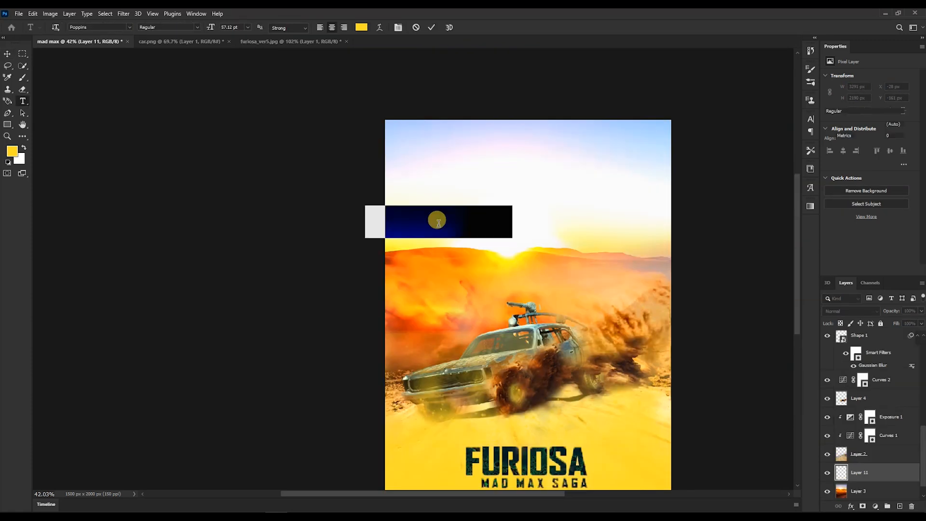
type("IMAX")
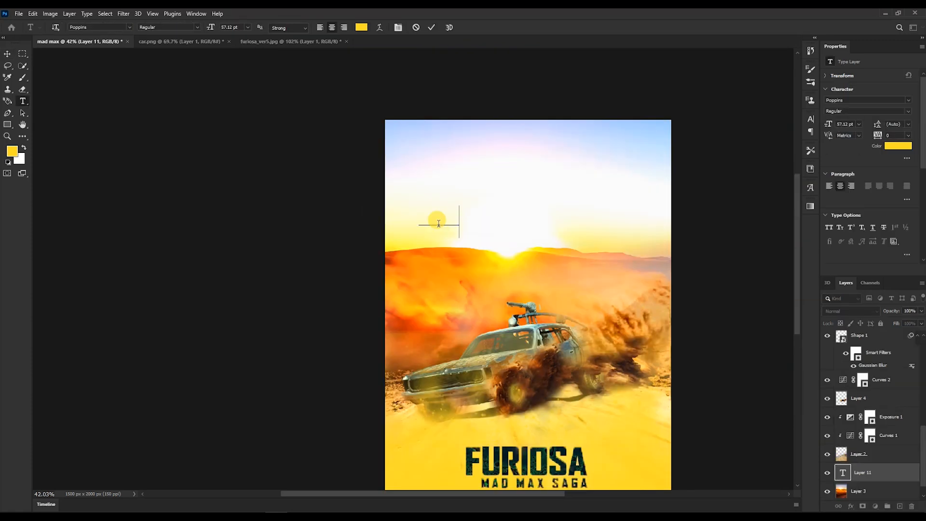
key("ctrl+a")
left_click_drag(828, 124, 922, 122)
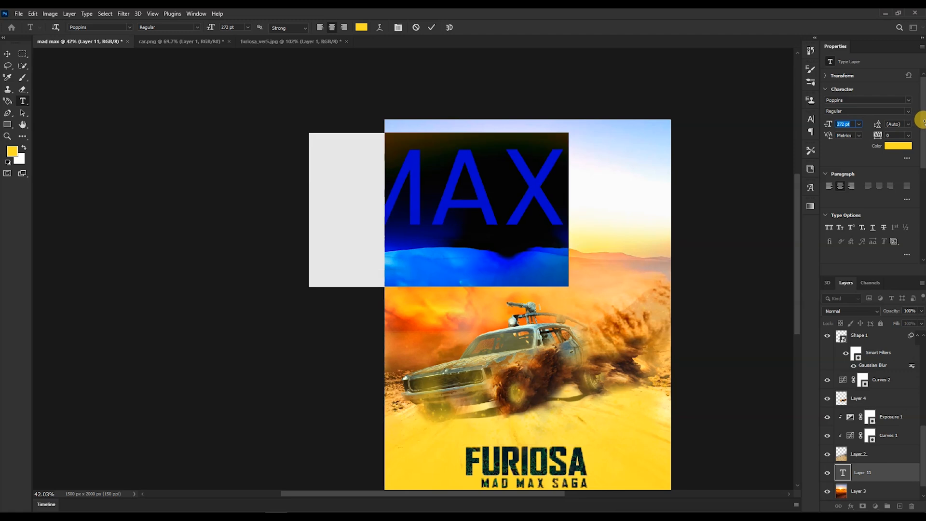
Step: Center the IMAX text on the poster and set it in FONTSPRING DEMO - Integral CF Heavy at 236 pt
left_click_drag(540, 191, 623, 215)
left_click(907, 100)
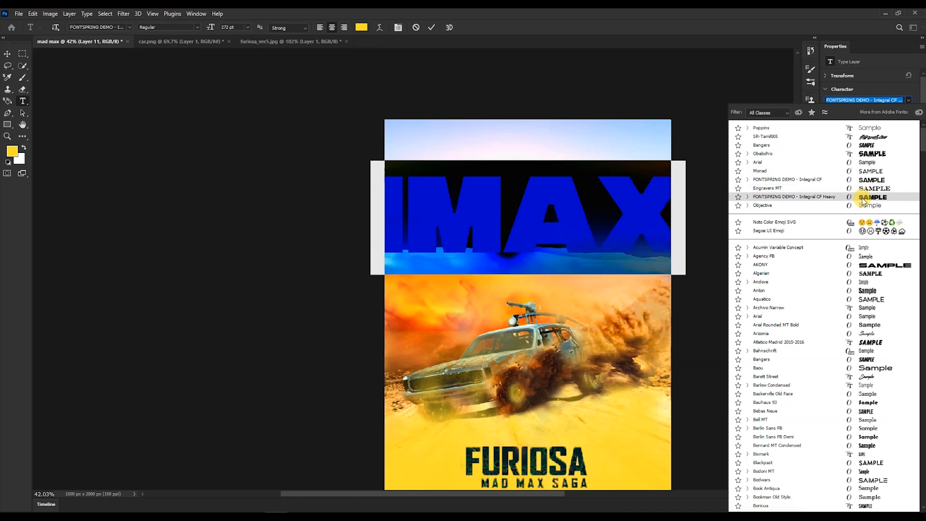
left_click(863, 202)
left_click_drag(825, 124, 810, 129)
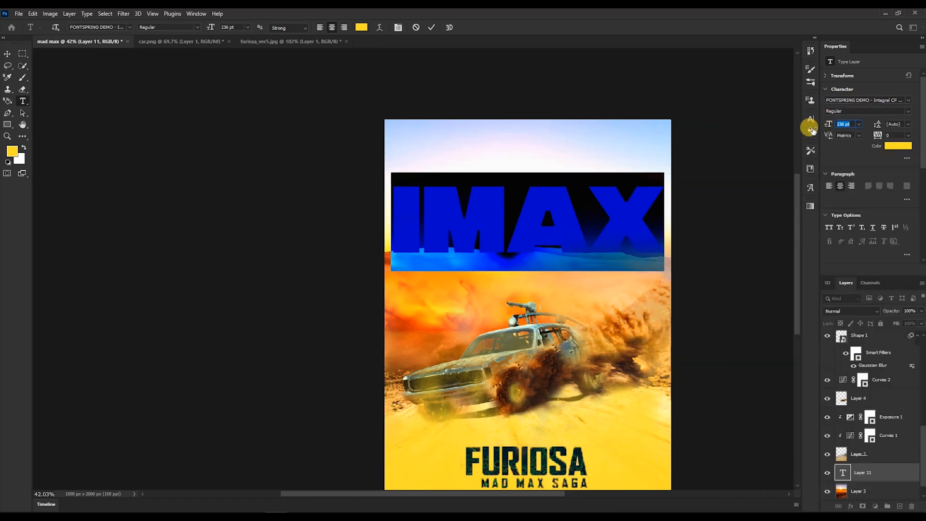
Step: Nudge the IMAX text down slightly, rotate it about 1.2° clockwise and commit the text
left_click(589, 214)
left_click_drag(624, 232, 623, 238)
left_click_drag(667, 172, 674, 174)
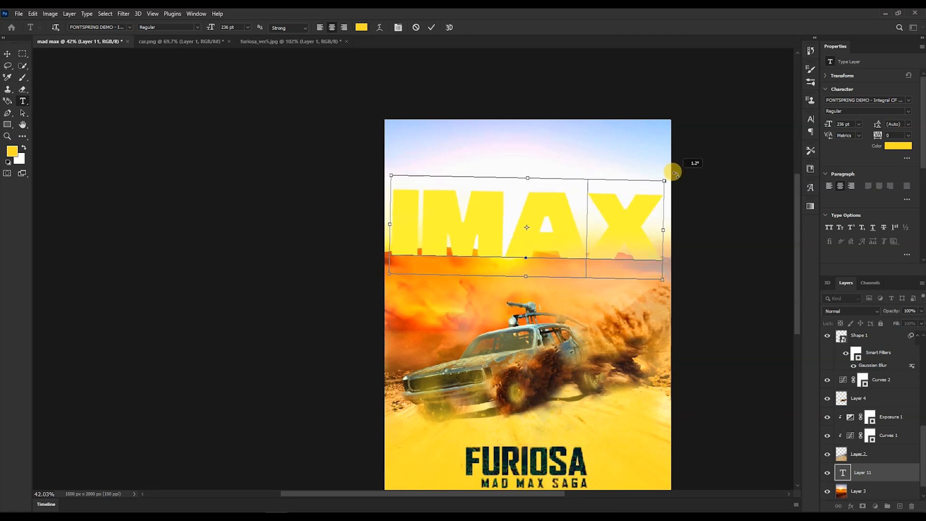
left_click(433, 28)
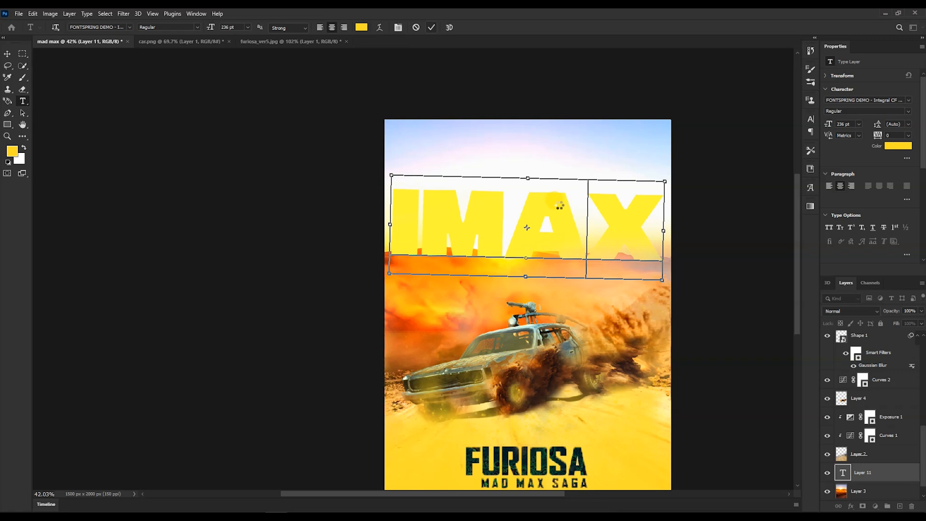
Step: Compare sampled sand and dark dust tones as the IMAX text color, and apply the yellow from the sand
left_click(897, 146)
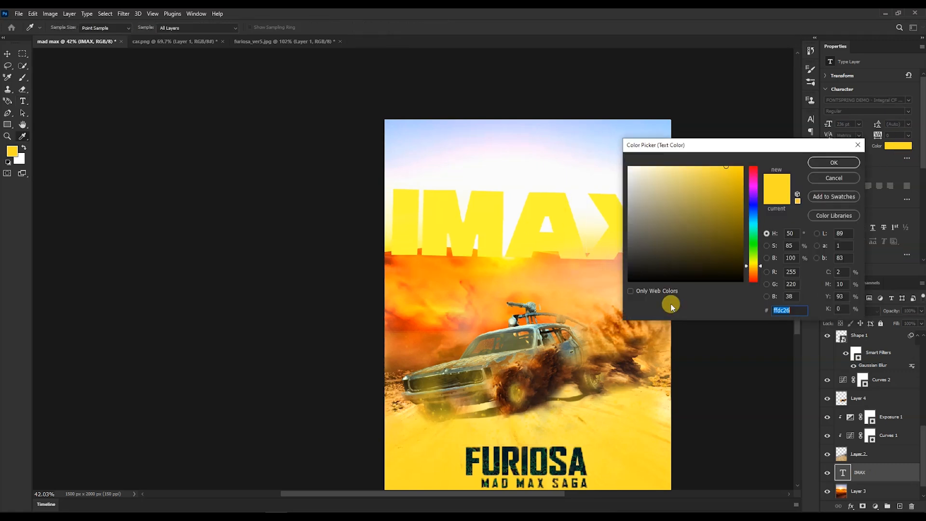
left_click(617, 351)
left_click(622, 462)
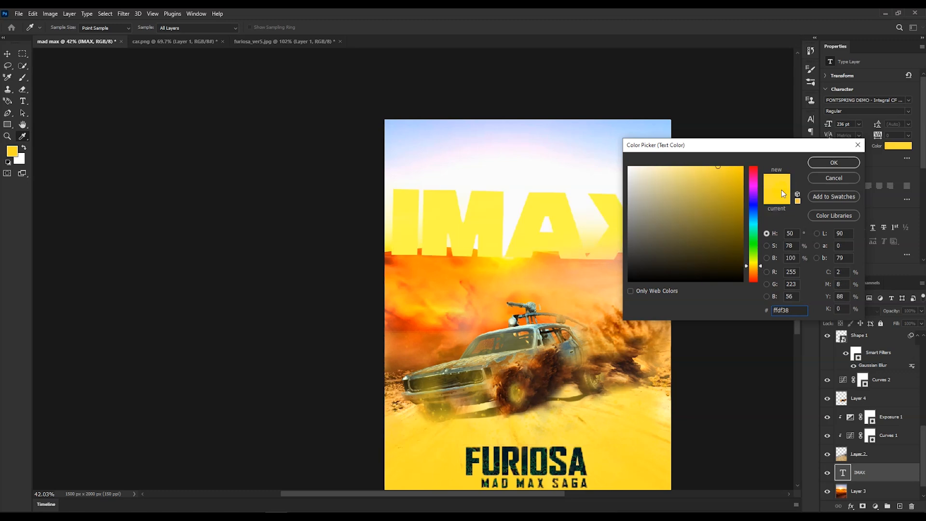
left_click(552, 363)
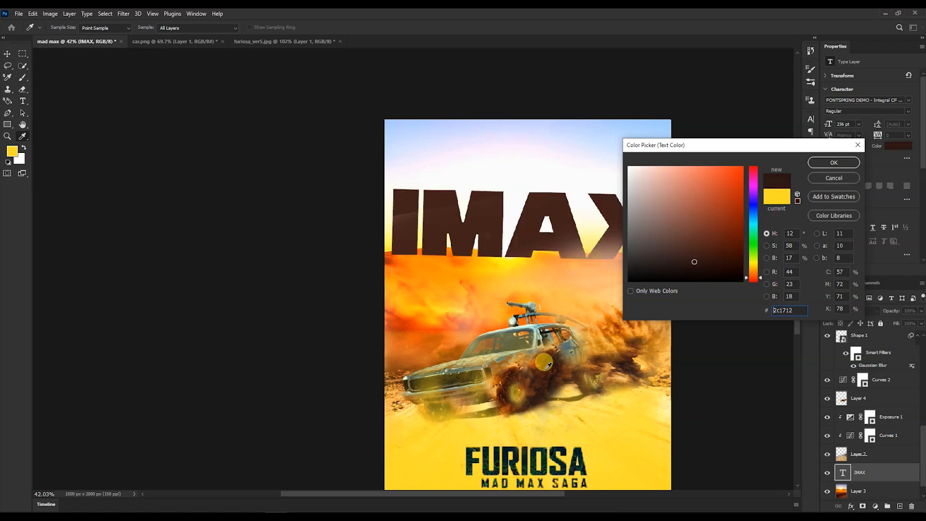
left_click(623, 458)
left_click(824, 160)
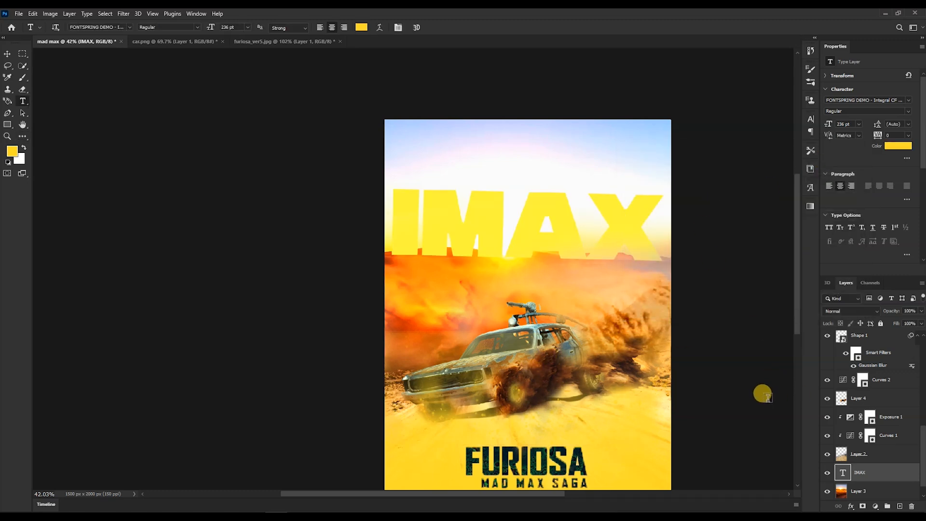
Step: Duplicate the sunset background above the IMAX text and erase its sky to reveal the letters rising behind the dunes
key("v")
scroll(890, 472, "down", 1)
left_click(889, 472)
key("ctrl+j")
left_click_drag(883, 472, 887, 454)
key("e")
mouse_move(448, 208)
left_mouse_down()
mouse_move(382, 207)
mouse_move(674, 234)
left_mouse_up()
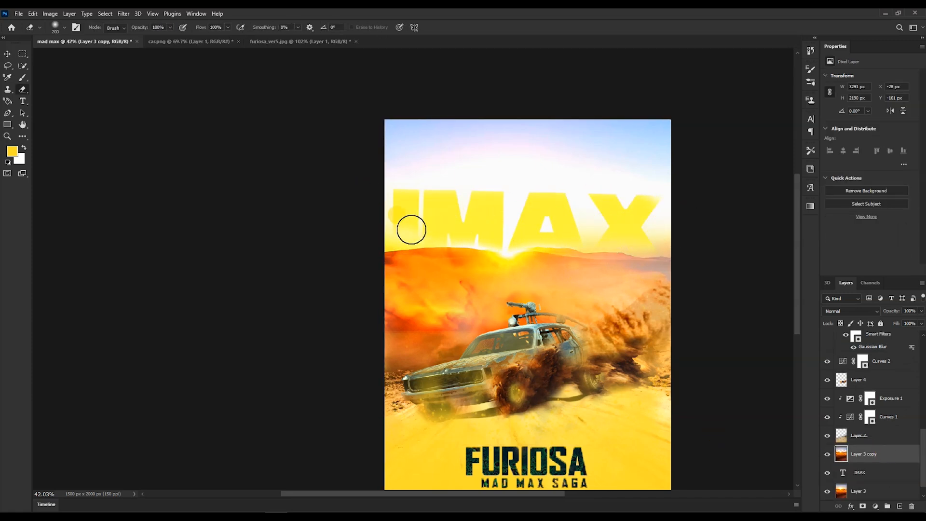
Step: Recolor the IMAX text to a darker gold
key("v")
left_click(543, 208)
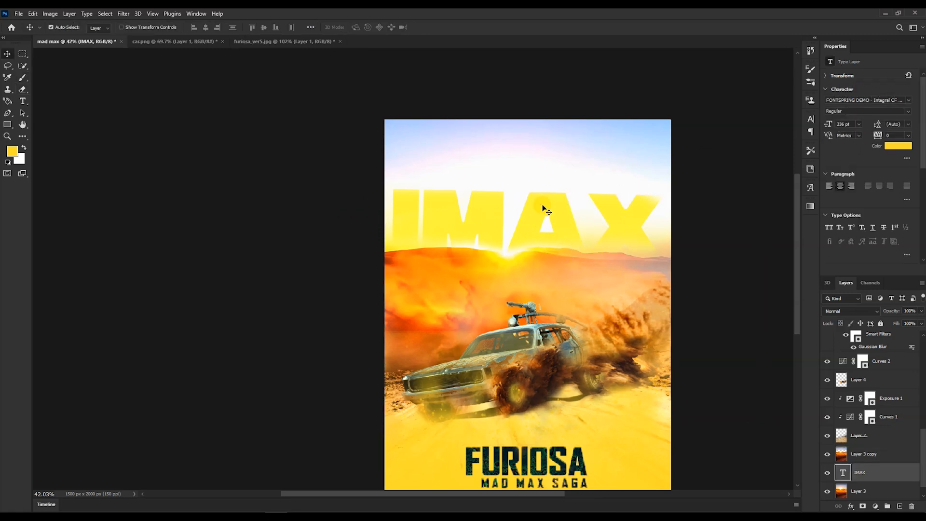
left_click(892, 151)
left_click(713, 200)
left_click_drag(713, 200, 734, 202)
left_click(831, 161)
Step: Erase more of the duplicated sky over the IMAX letters and adjust the text's position slightly
key("e")
left_click(633, 198)
left_click(441, 204)
scroll(553, 227, "down", 3)
scroll(550, 251, "up", 2)
scroll(541, 245, "up", 1)
key("ctrl+t")
left_click_drag(536, 224, 541, 208)
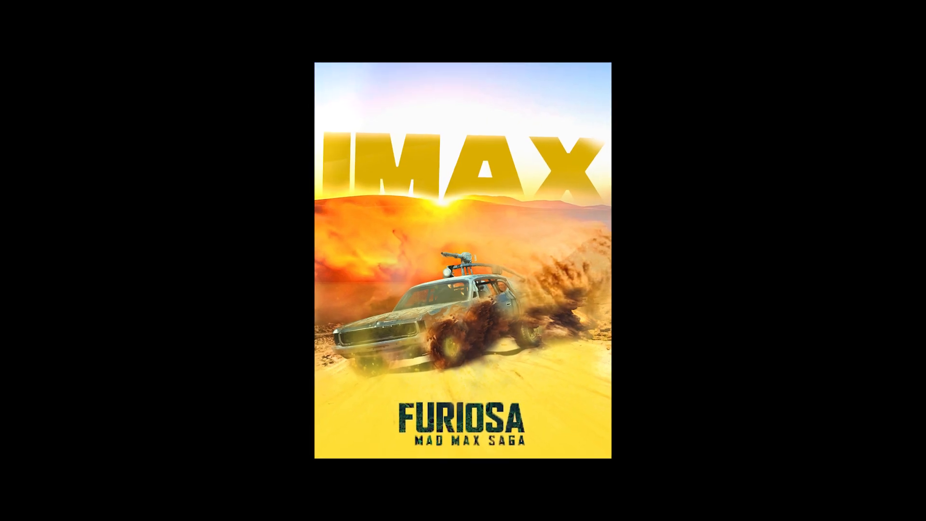